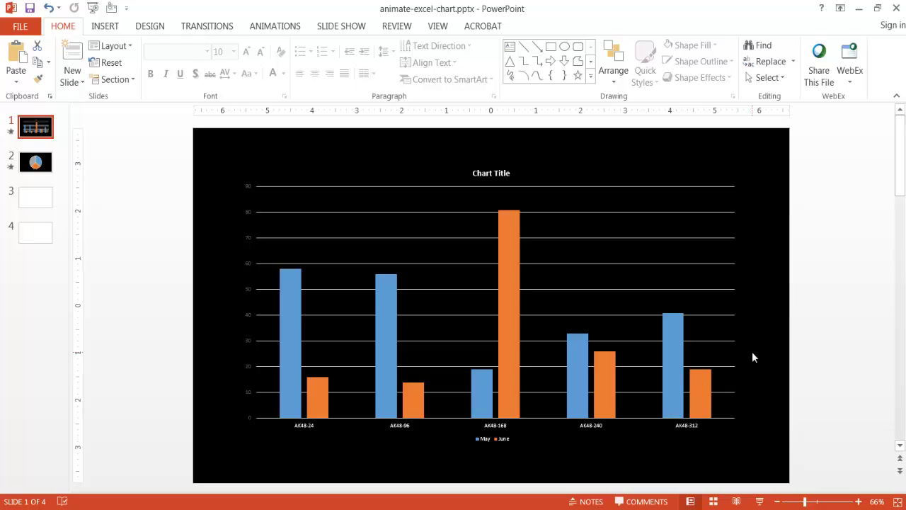
# Step: Play the slide show from the first slide, revealing the June bars and the Apples slice animation
pyautogui.click(759, 501)
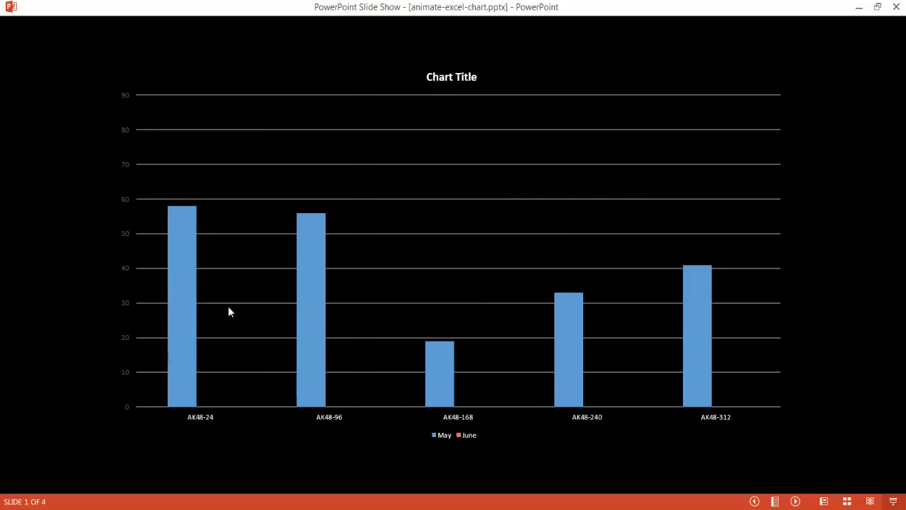
pyautogui.click(571, 334)
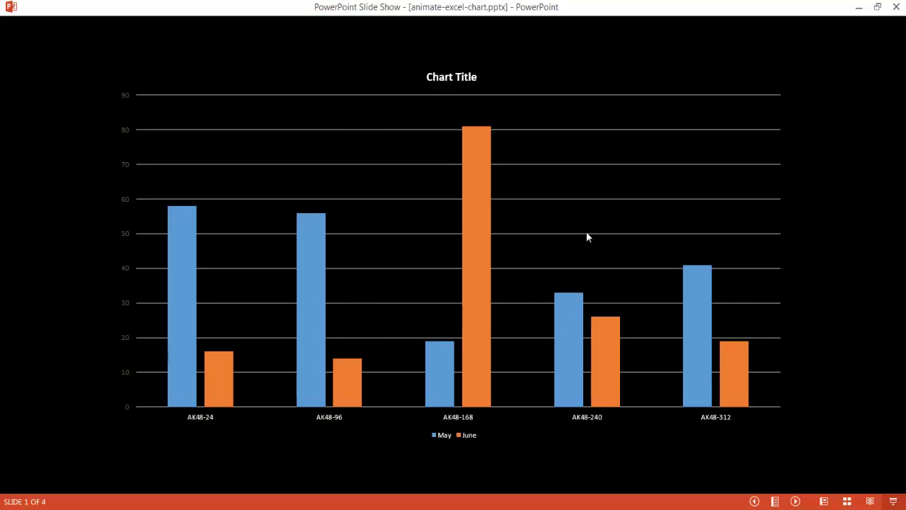
pyautogui.click(545, 232)
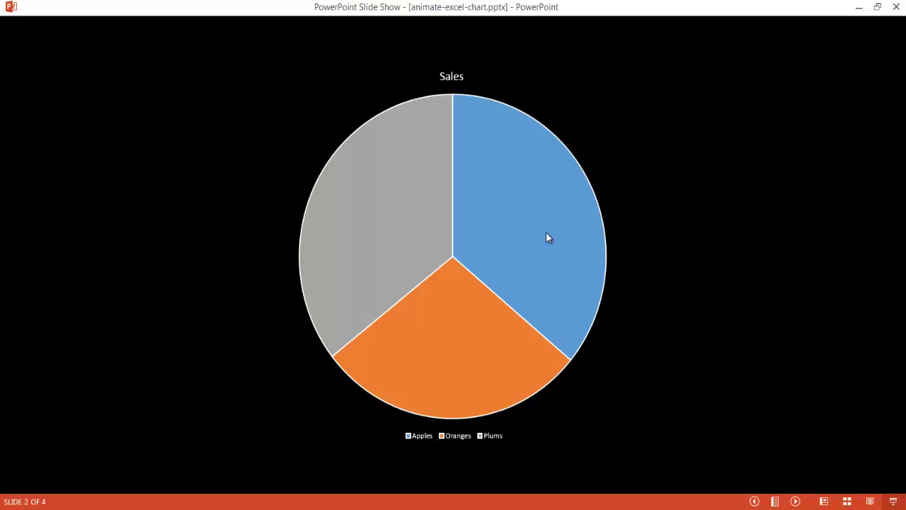
pyautogui.click(546, 232)
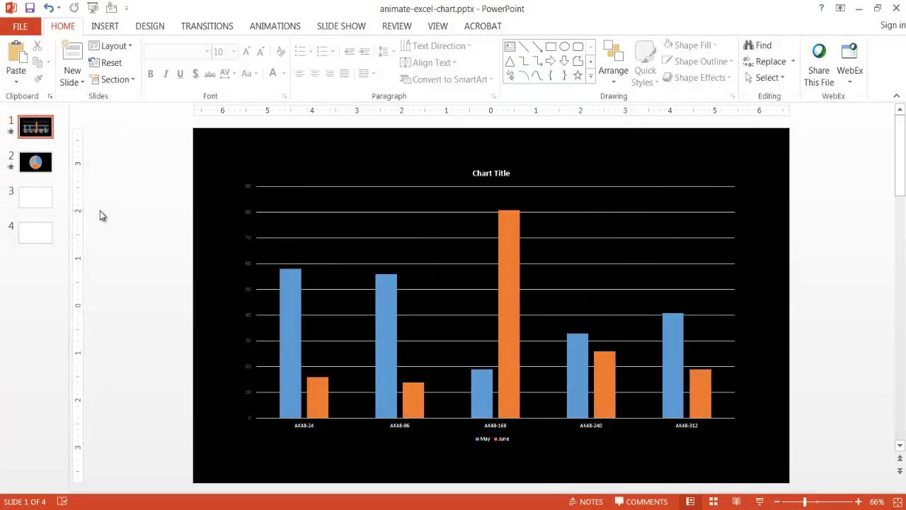
# Step: Select blank slide 3, then copy the May and June bar chart's chart area in Excel
pyautogui.click(36, 201)
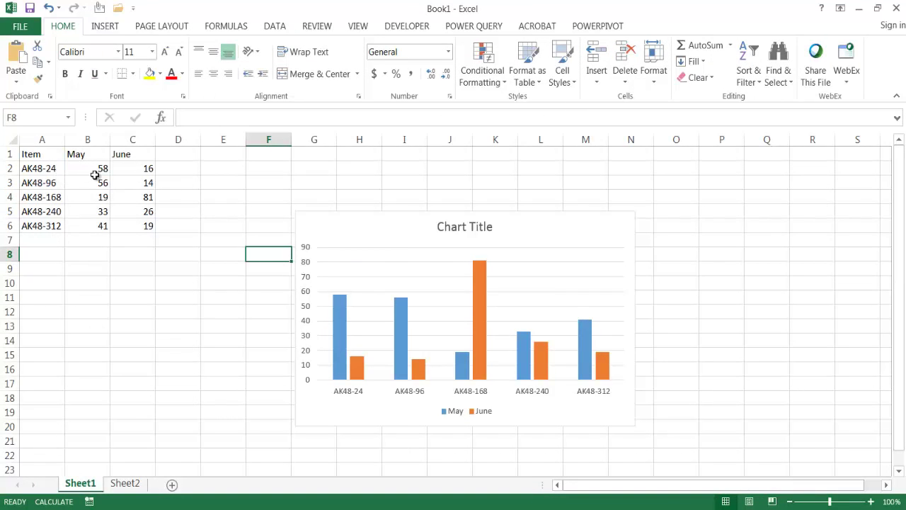
pyautogui.click(71, 172)
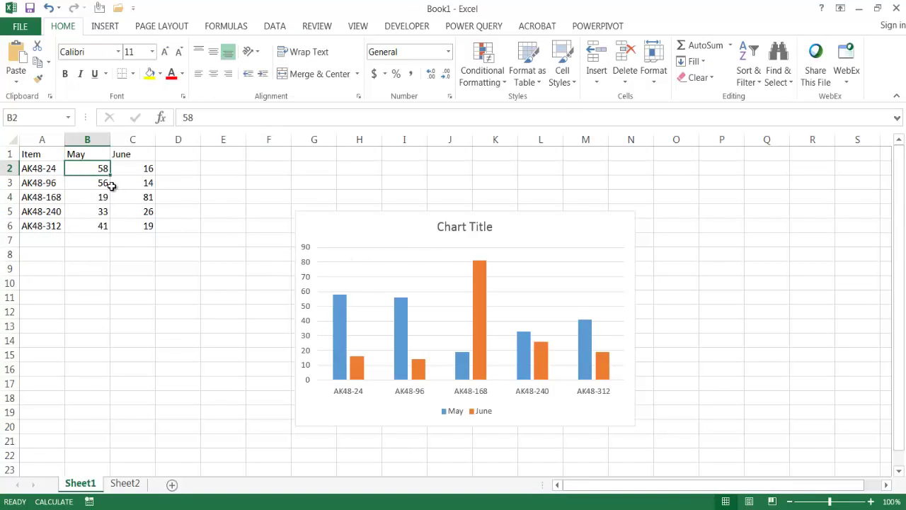
pyautogui.click(358, 310)
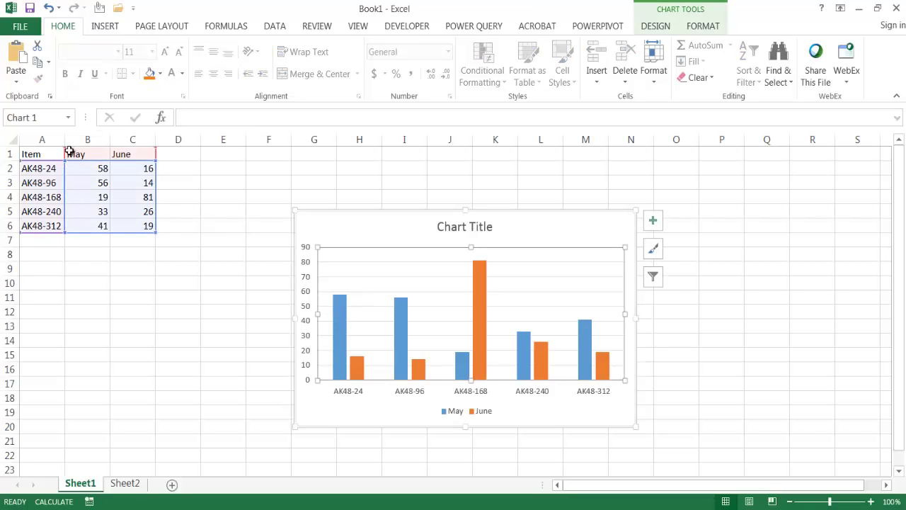
pyautogui.click(322, 212)
pyautogui.hotkey('ctrl', 'v')
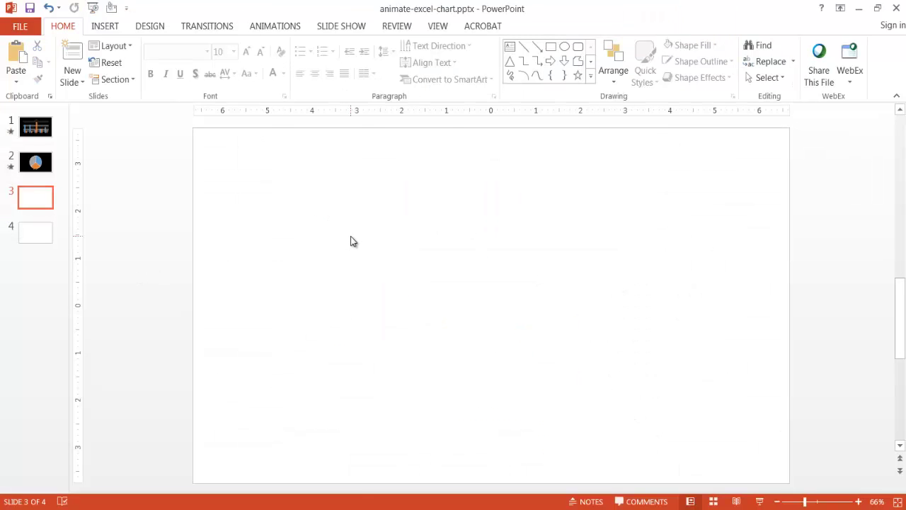
# Step: Paste the May and June bar chart onto slide 3 and return to Excel's Book1
pyautogui.hotkey('ctrl', 'v')
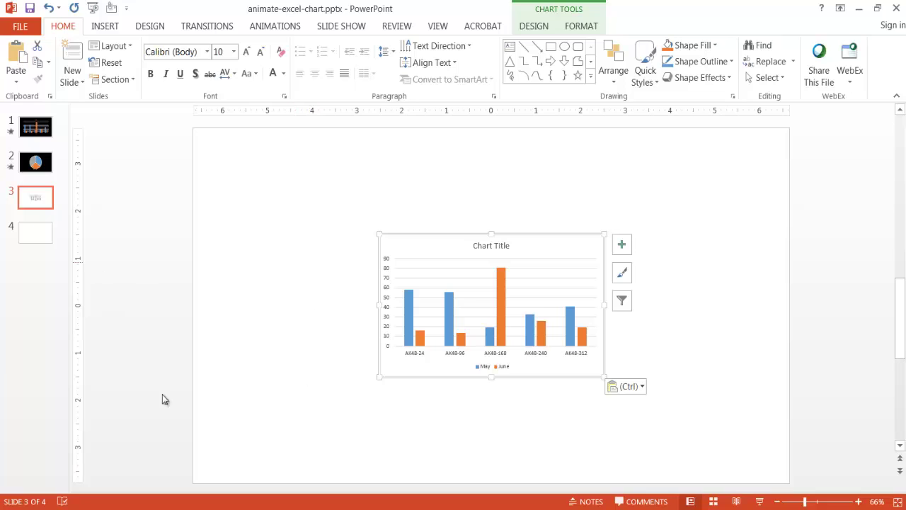
pyautogui.hotkey('alt', 'Tab')
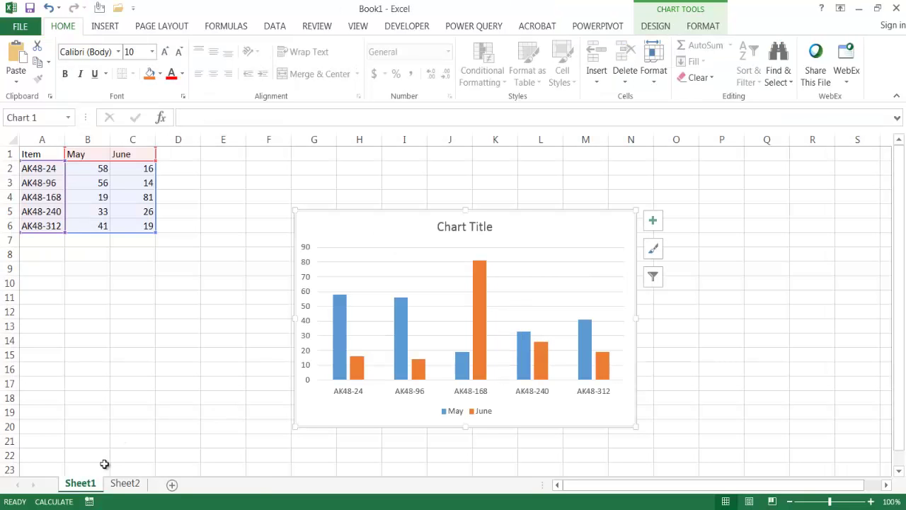
# Step: Copy the Sales pie chart from Sheet2 and return to the presentation's slide 4
pyautogui.click(124, 483)
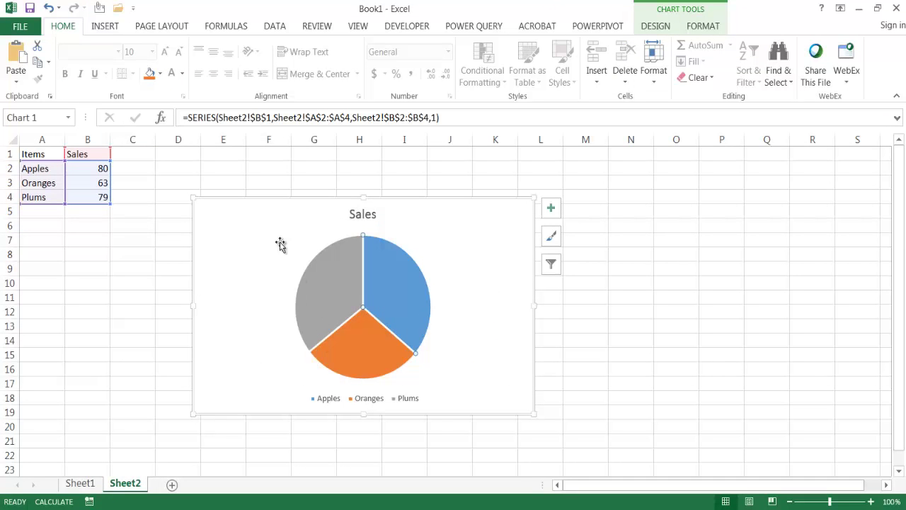
pyautogui.click(271, 198)
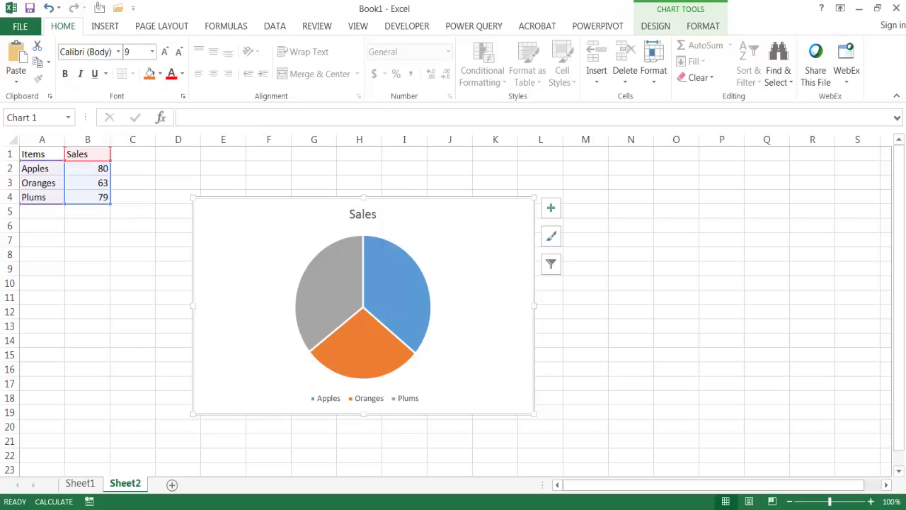
pyautogui.click(374, 453)
# Step: Paste the Sales pie chart onto slide 4 and enlarge slide 3's bar chart to fill most of the slide
pyautogui.click(38, 237)
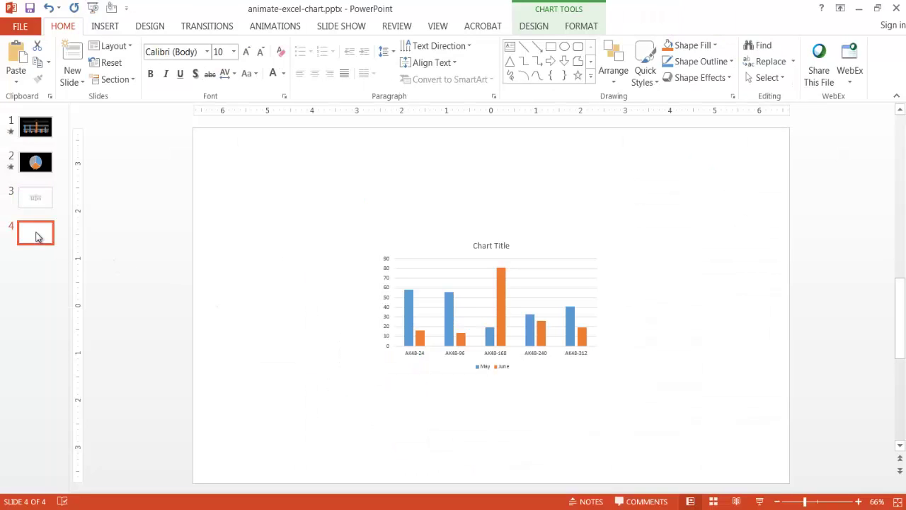
pyautogui.hotkey('ctrl', 'v')
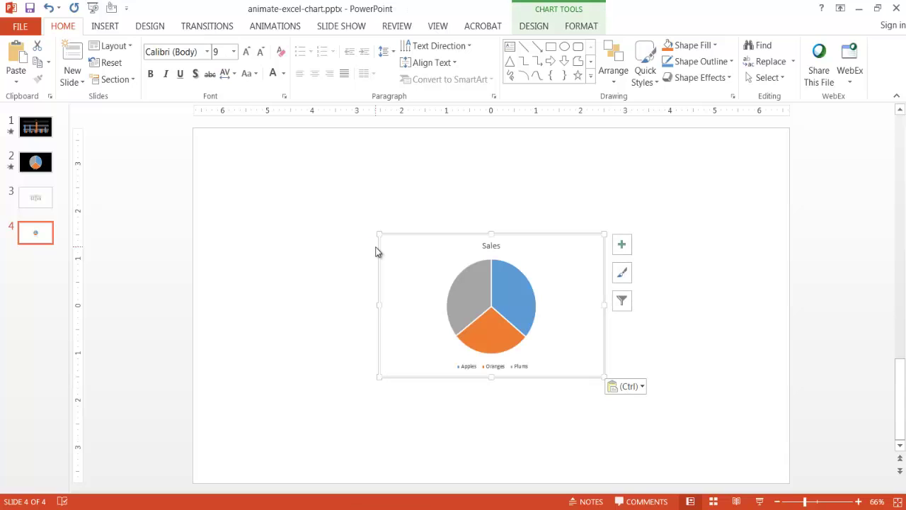
pyautogui.click(45, 201)
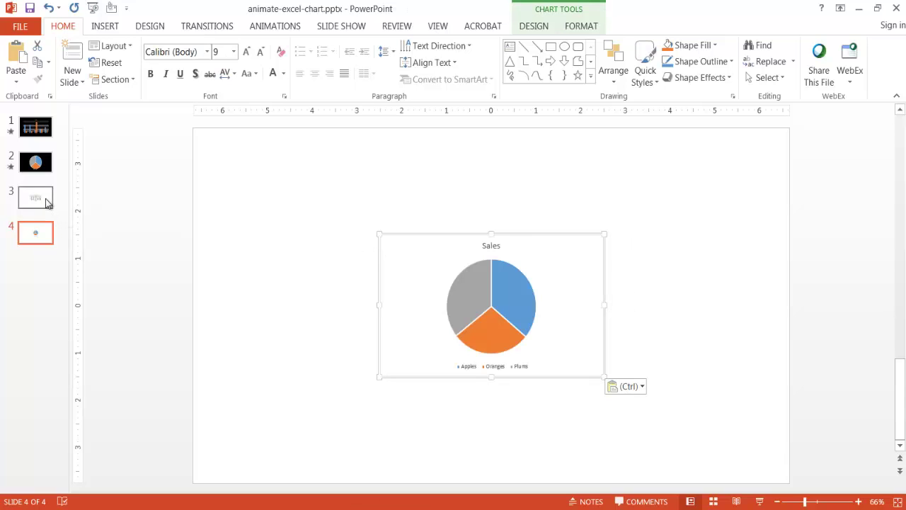
pyautogui.click(473, 294)
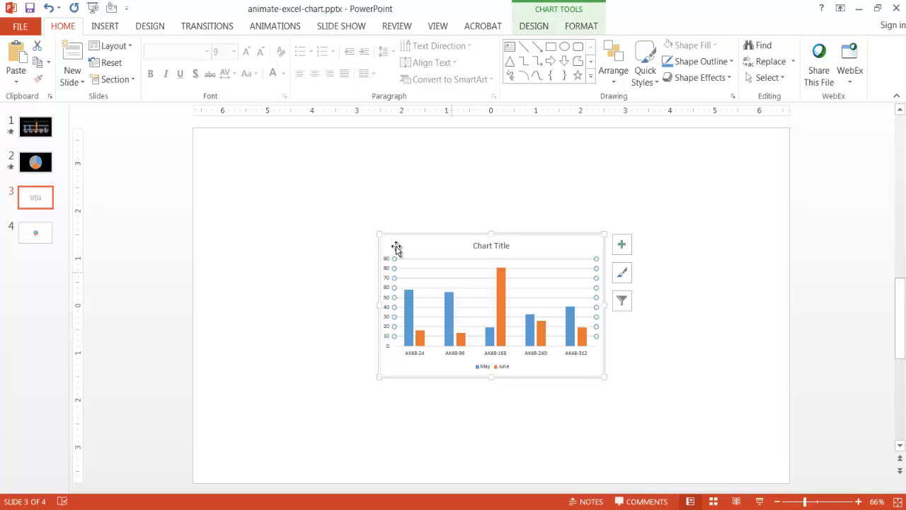
pyautogui.moveTo(379, 234); pyautogui.dragTo(239, 165)
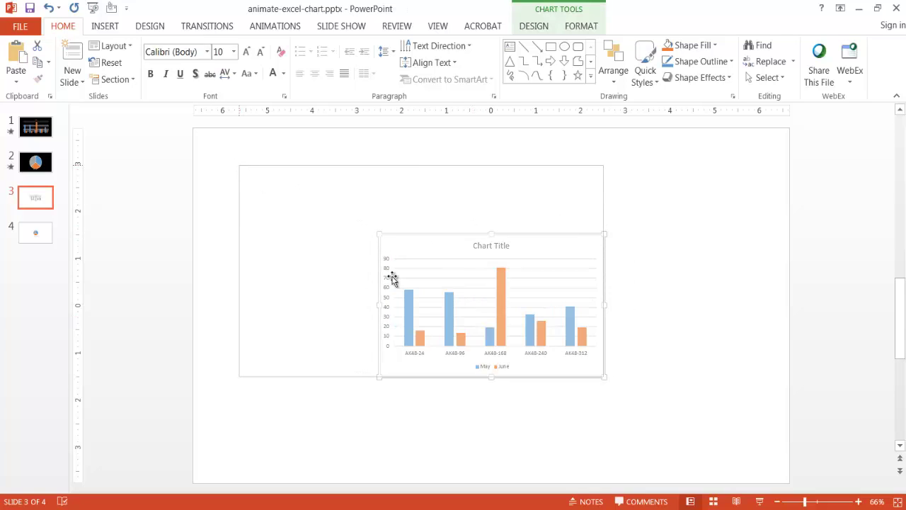
pyautogui.moveTo(603, 375); pyautogui.dragTo(768, 464)
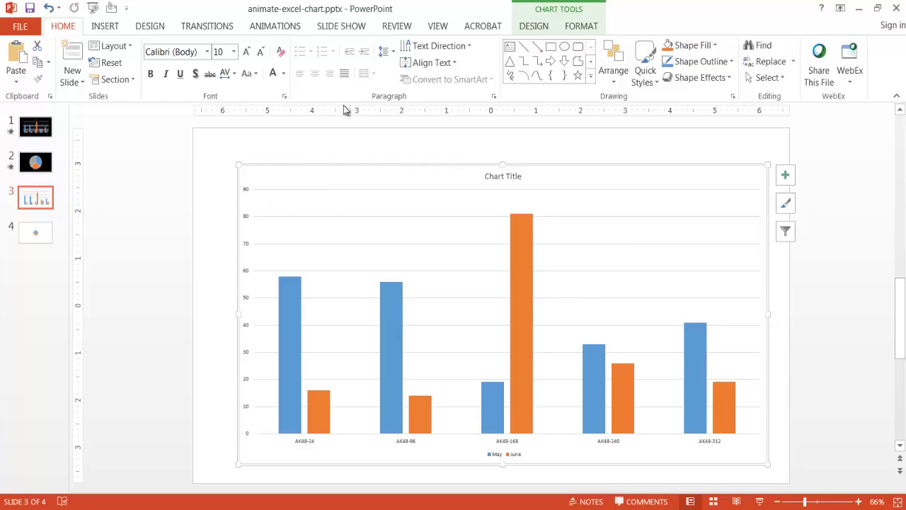
pyautogui.click(277, 29)
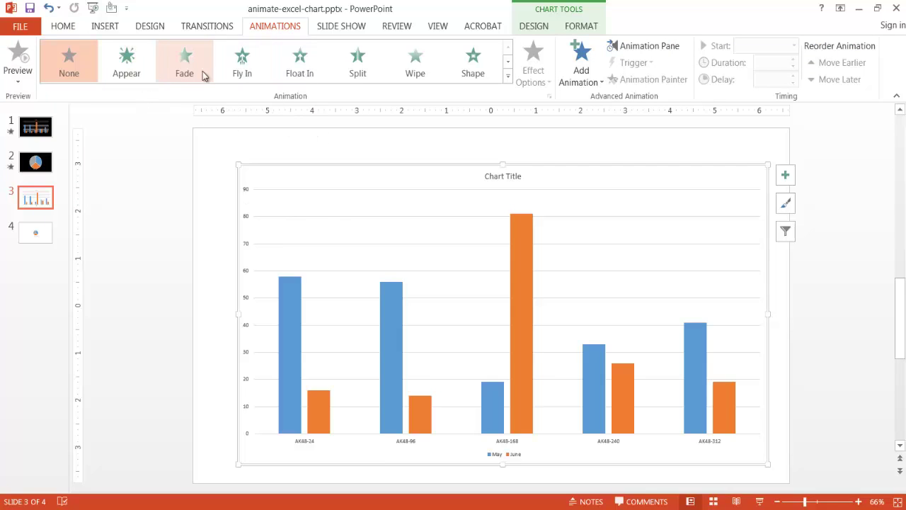
# Step: Apply a Fly In entrance to the bar chart, leaving its effect options unchanged, and show the Animation Pane
pyautogui.click(251, 67)
pyautogui.click(544, 81)
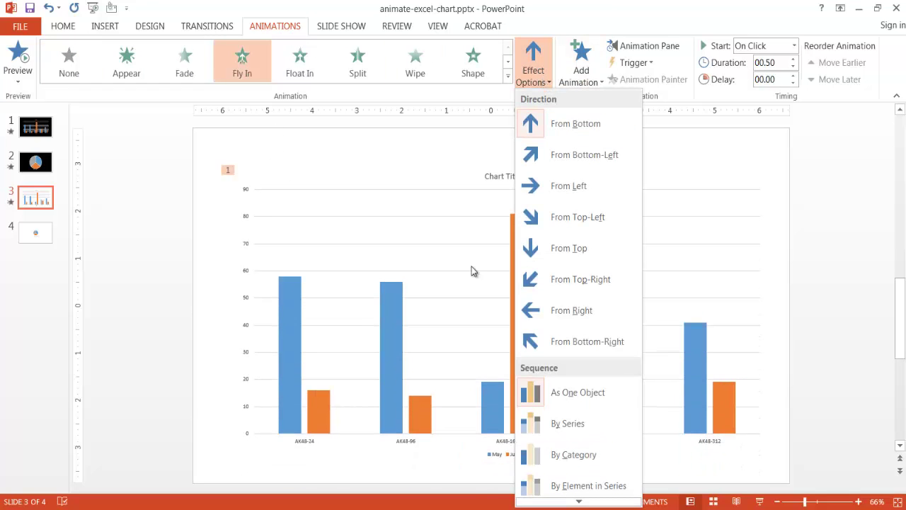
pyautogui.click(845, 198)
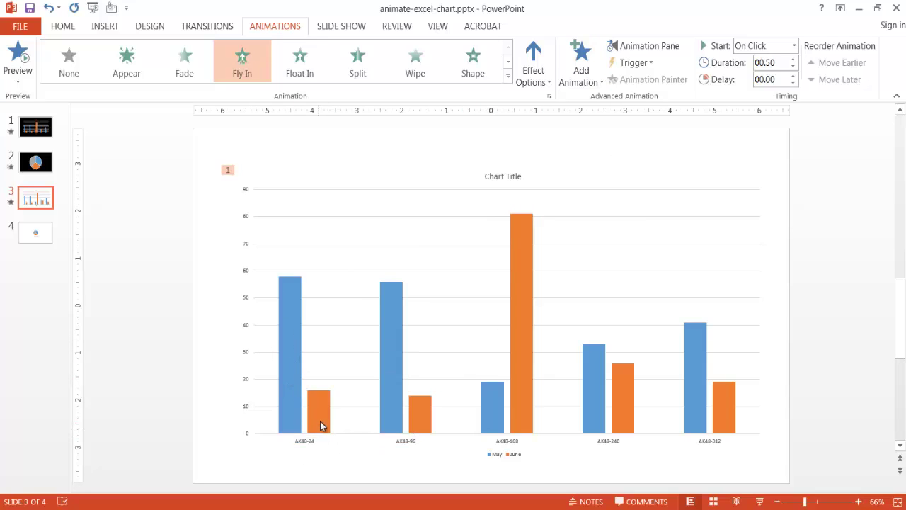
pyautogui.click(669, 48)
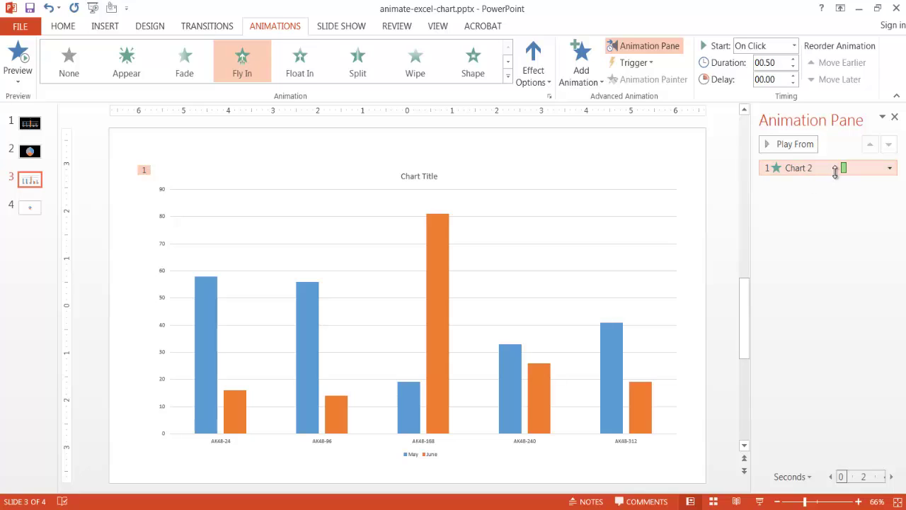
# Step: Set the Chart 2 Fly In effect's chart grouping to By Series
pyautogui.click(890, 170)
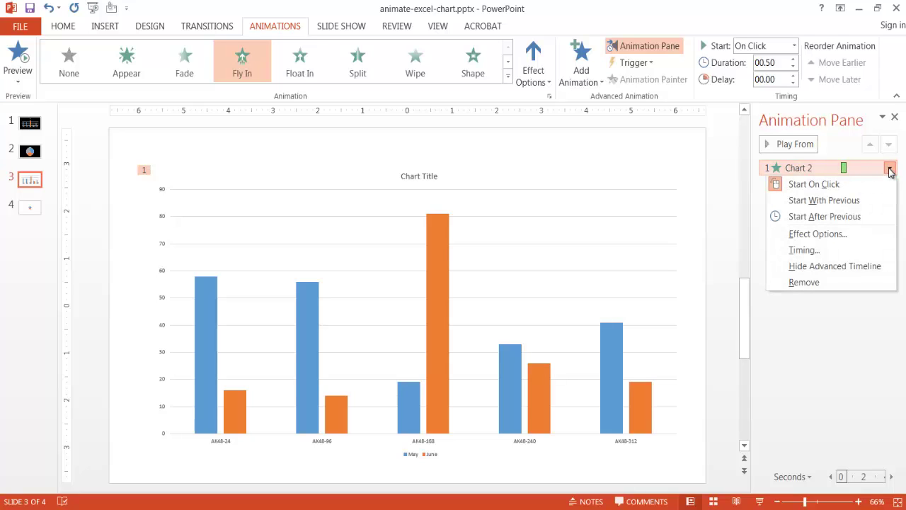
pyautogui.click(814, 238)
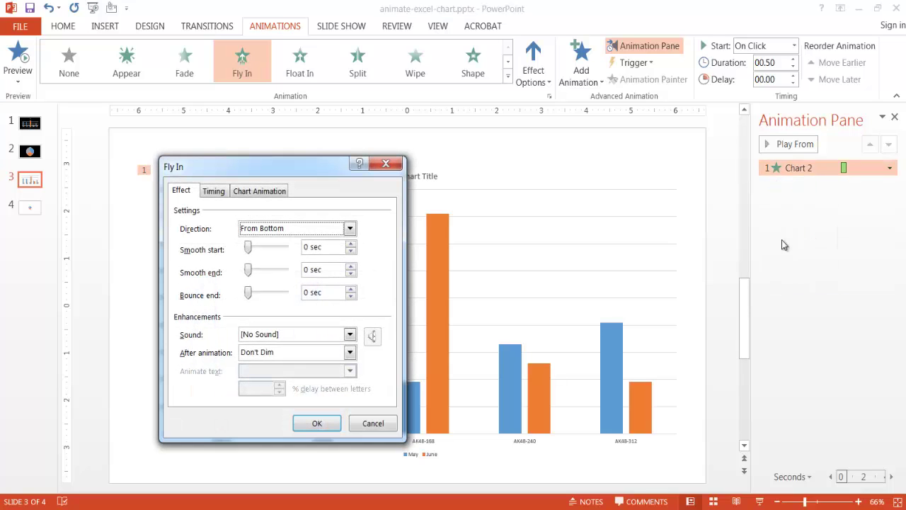
pyautogui.click(260, 192)
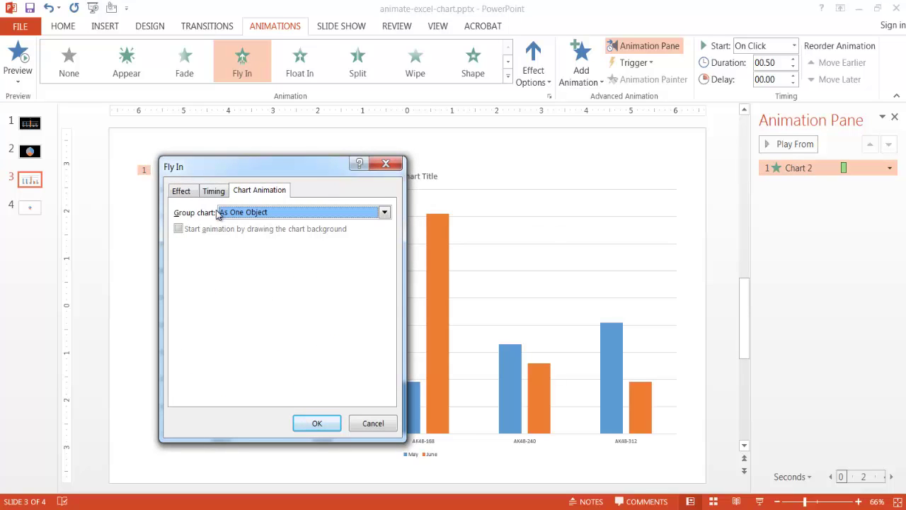
pyautogui.click(385, 212)
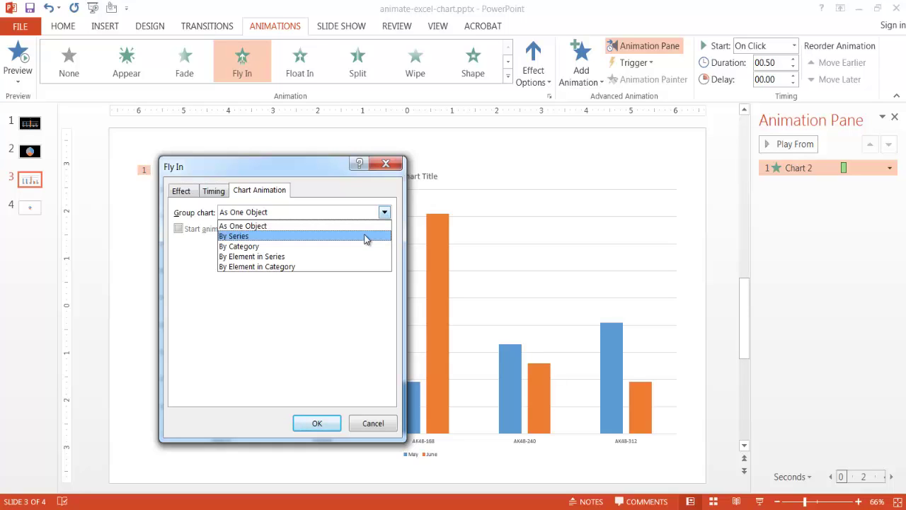
pyautogui.click(366, 236)
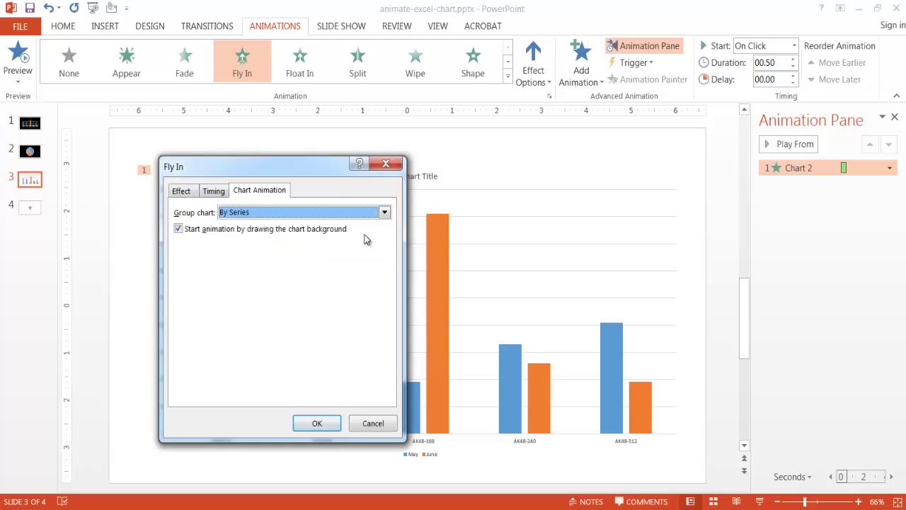
pyautogui.click(317, 423)
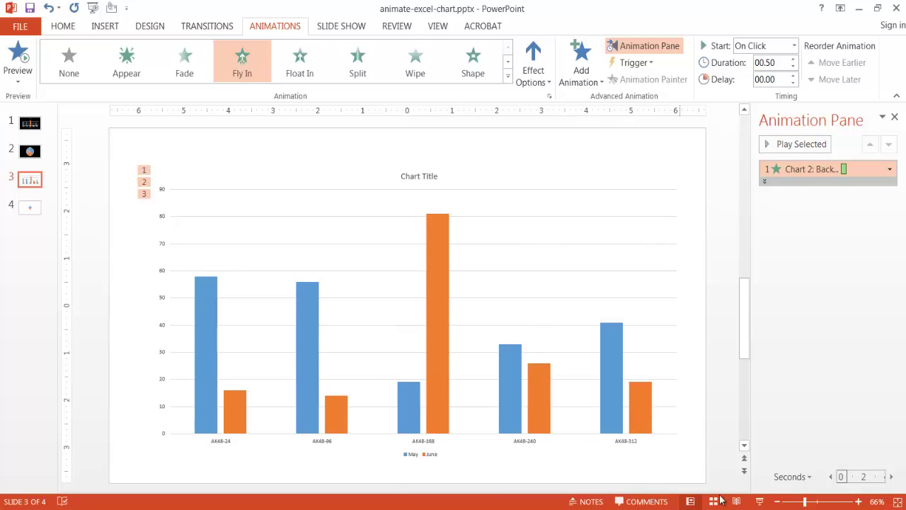
pyautogui.click(761, 501)
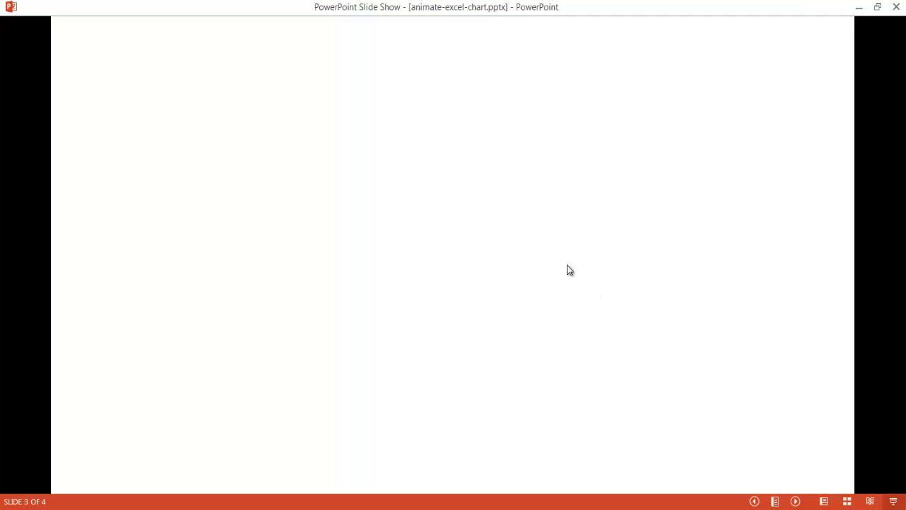
pyautogui.click(567, 265)
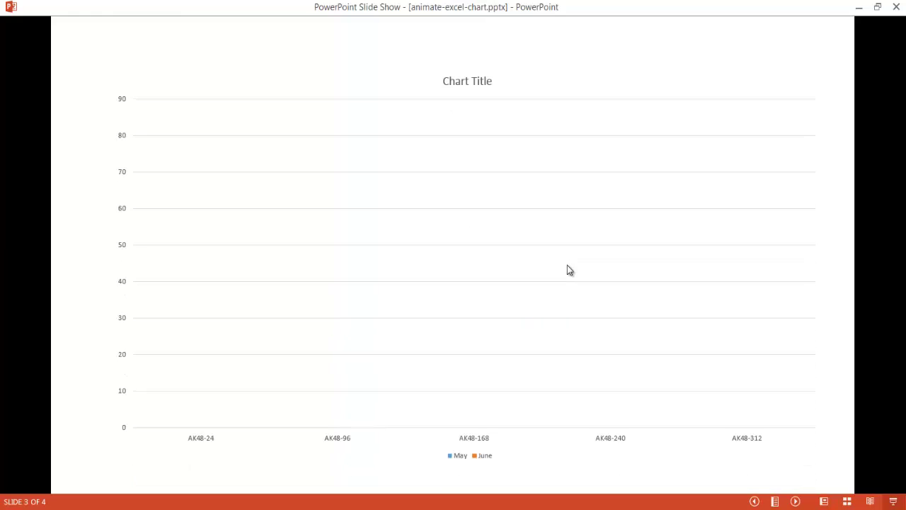
pyautogui.click(562, 264)
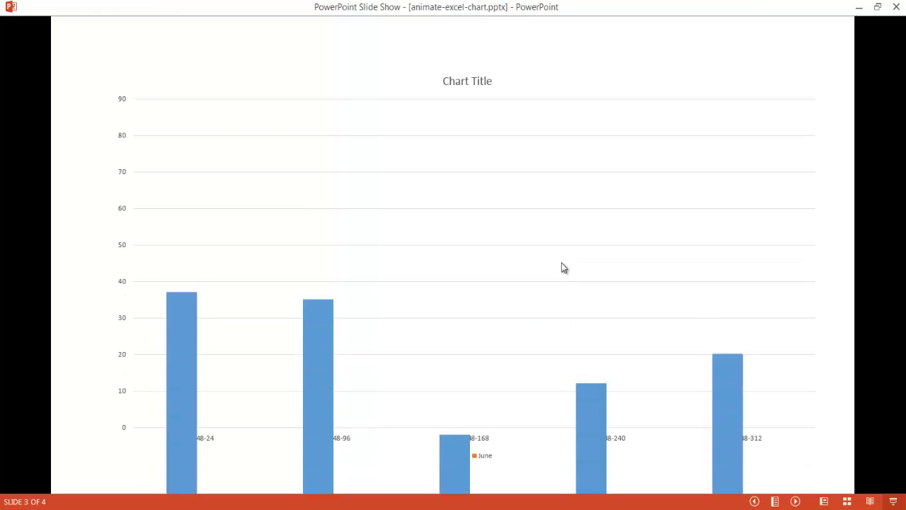
pyautogui.click(319, 337)
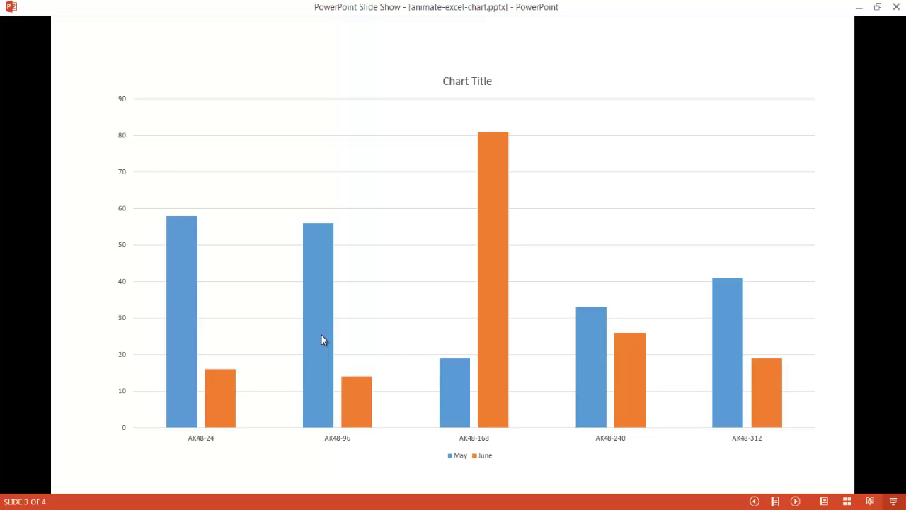
pyautogui.press('Escape')
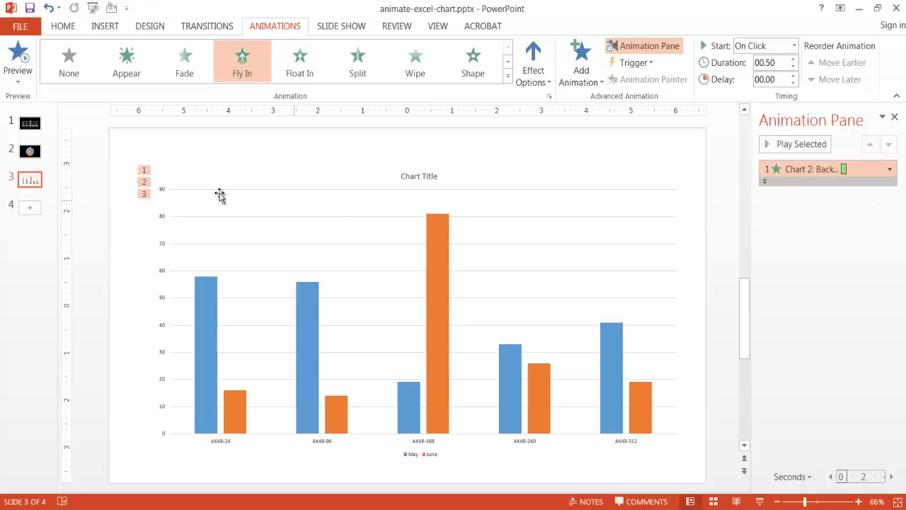
# Step: Turn off 'Start animation by drawing the chart background' in the Fly In chart animation options
pyautogui.click(890, 168)
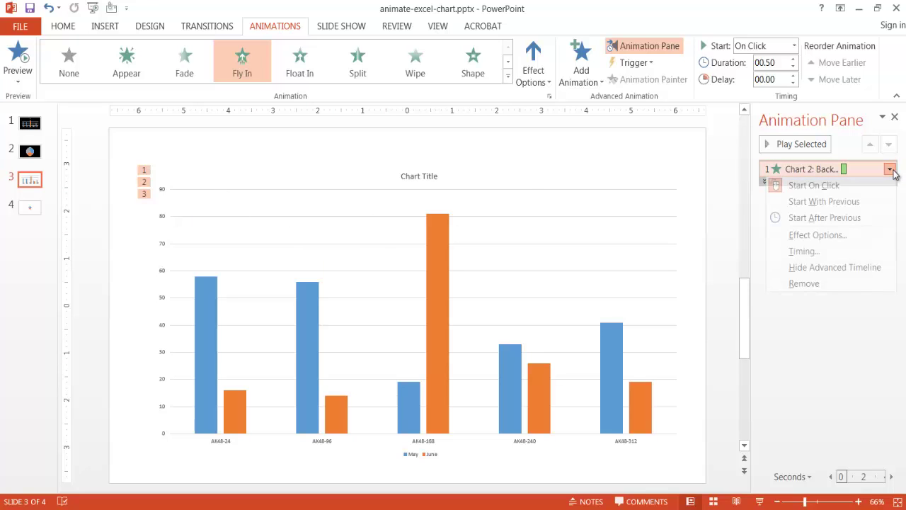
pyautogui.click(835, 234)
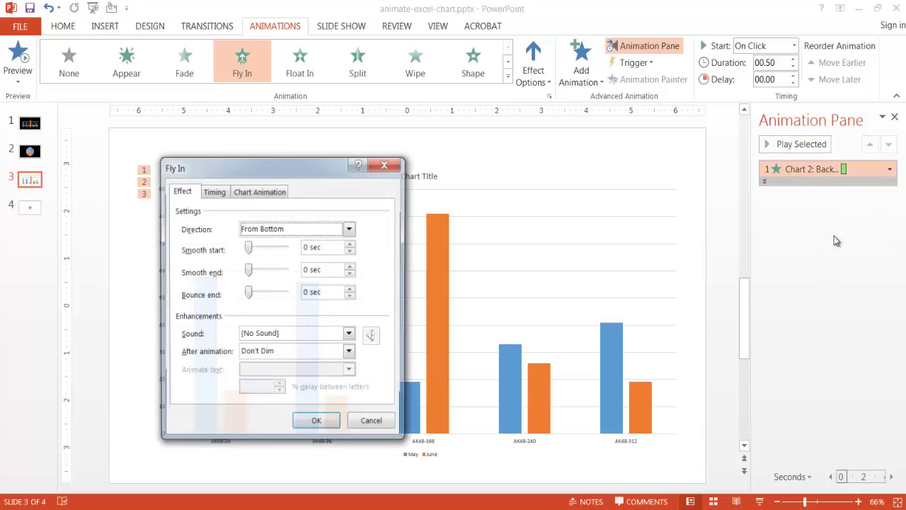
pyautogui.click(268, 192)
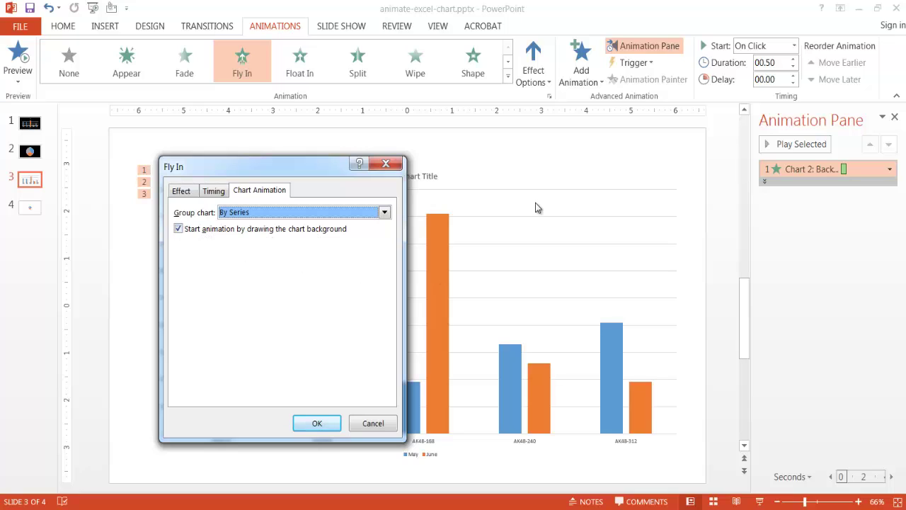
pyautogui.click(178, 229)
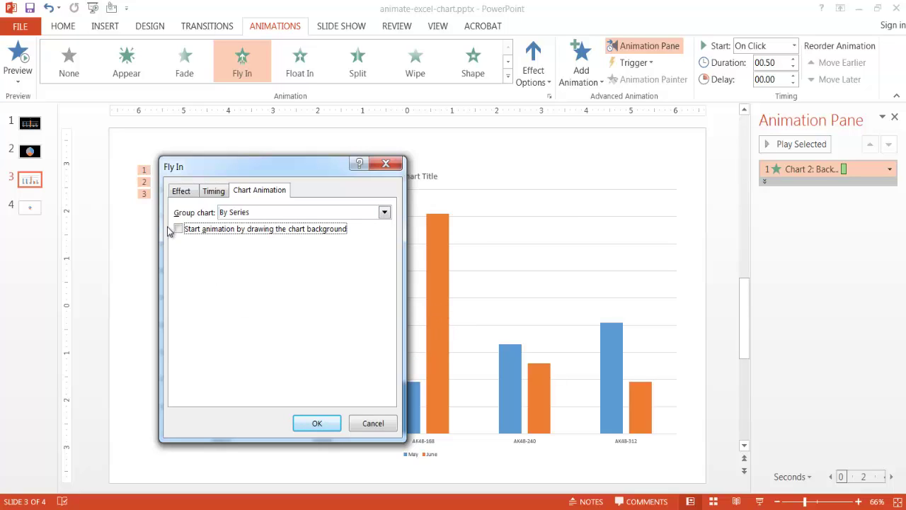
pyautogui.click(319, 422)
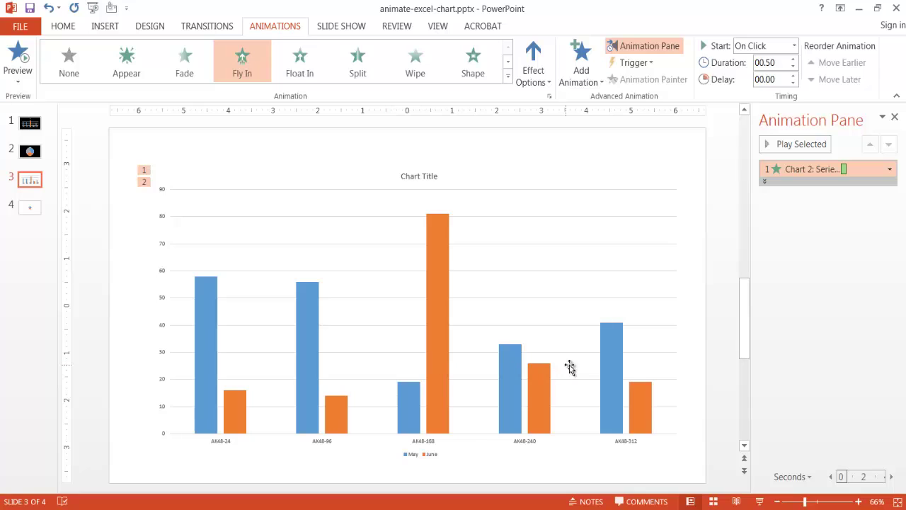
# Step: Set the June series Fly In, entry 2 of Chart 2, to start After Previous
pyautogui.click(764, 183)
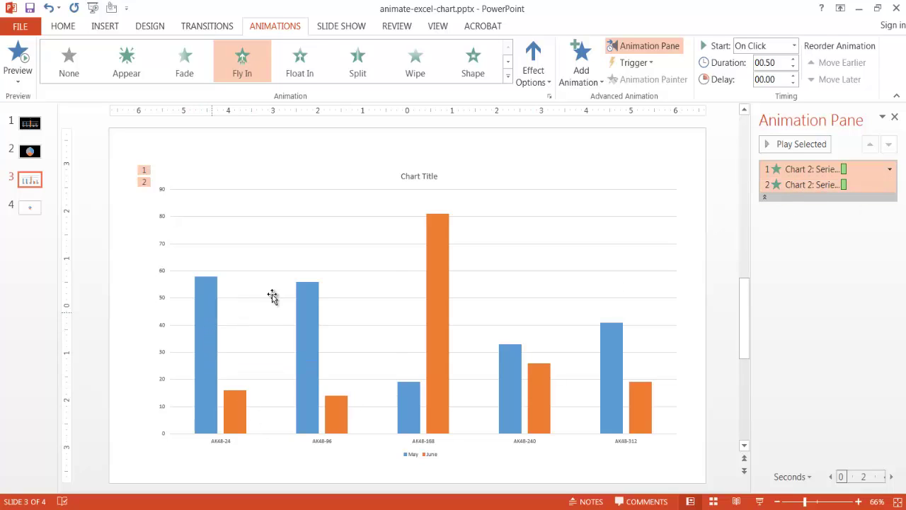
pyautogui.click(816, 169)
pyautogui.click(798, 185)
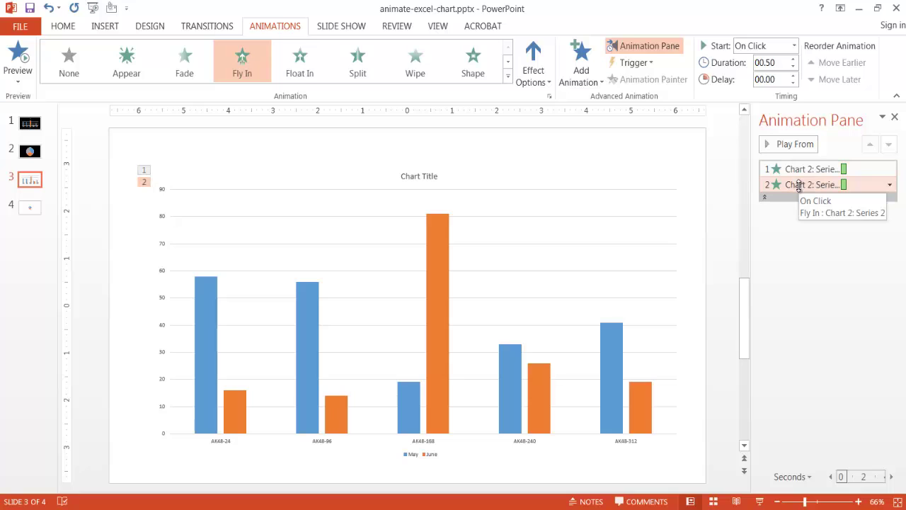
pyautogui.click(794, 45)
pyautogui.click(769, 94)
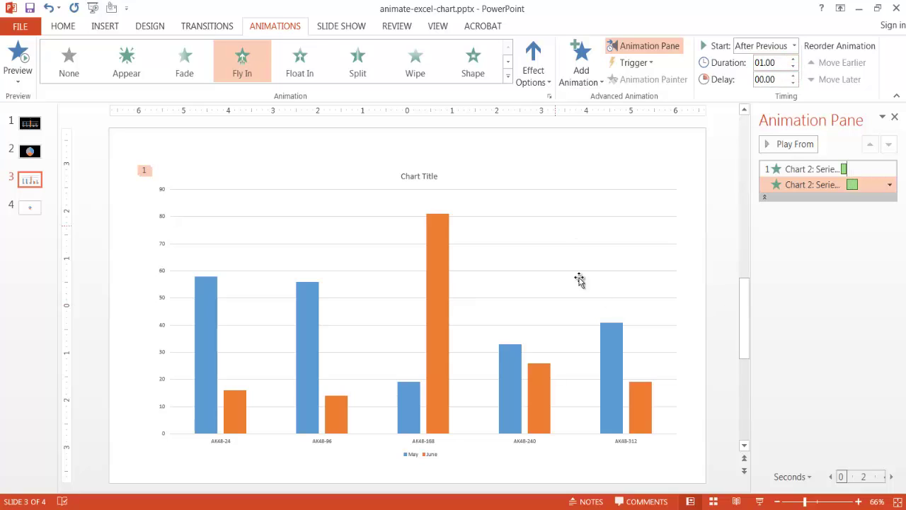
pyautogui.click(761, 503)
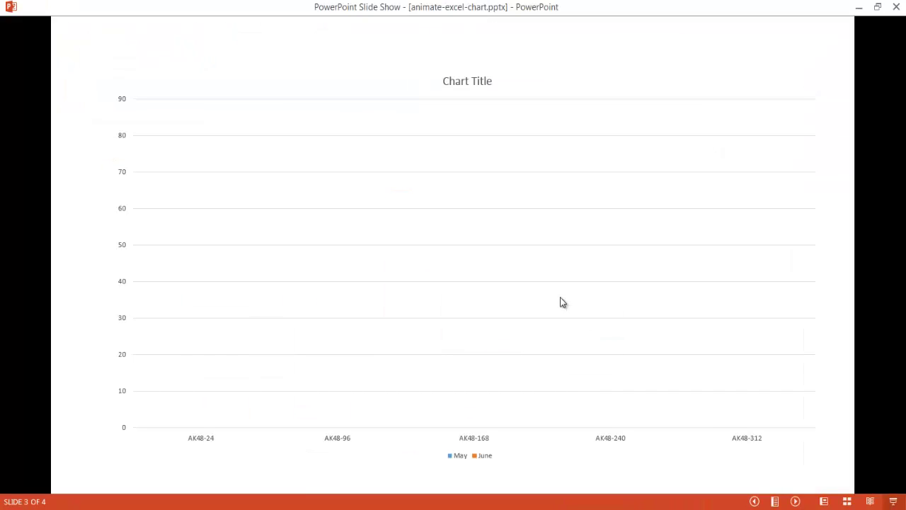
pyautogui.click(560, 297)
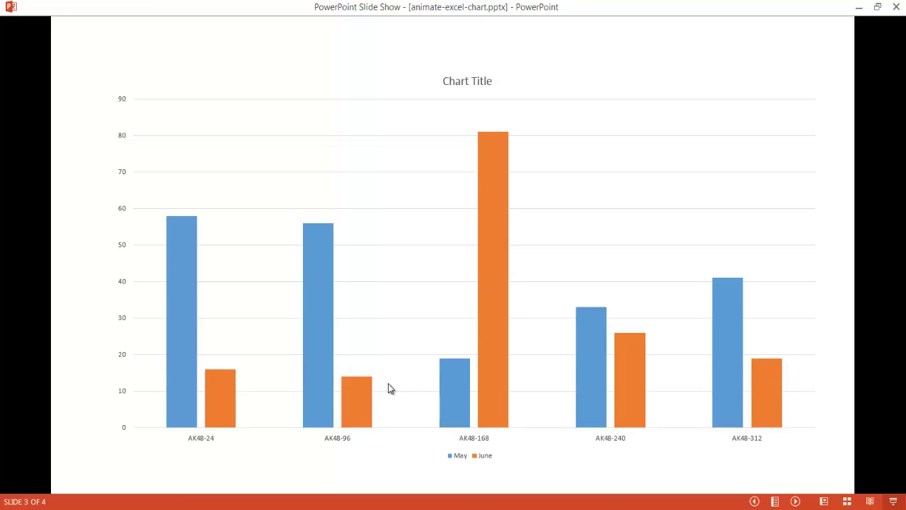
pyautogui.press('Escape')
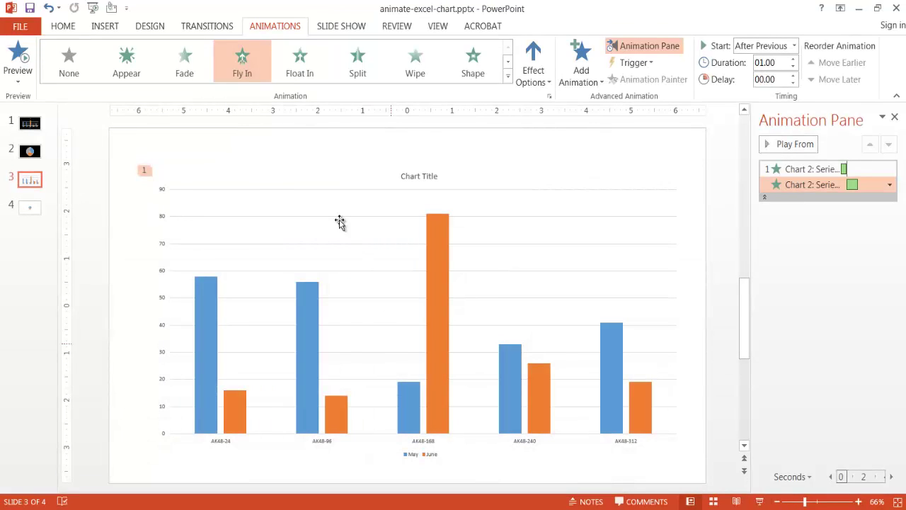
# Step: Drag slide 4's Sales pie chart corners outward so it fills most of the slide
pyautogui.click(30, 206)
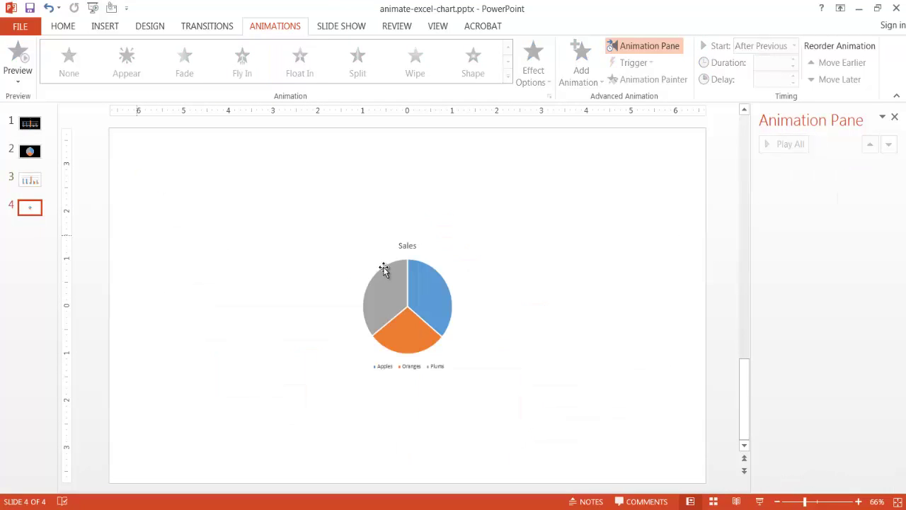
pyautogui.click(412, 305)
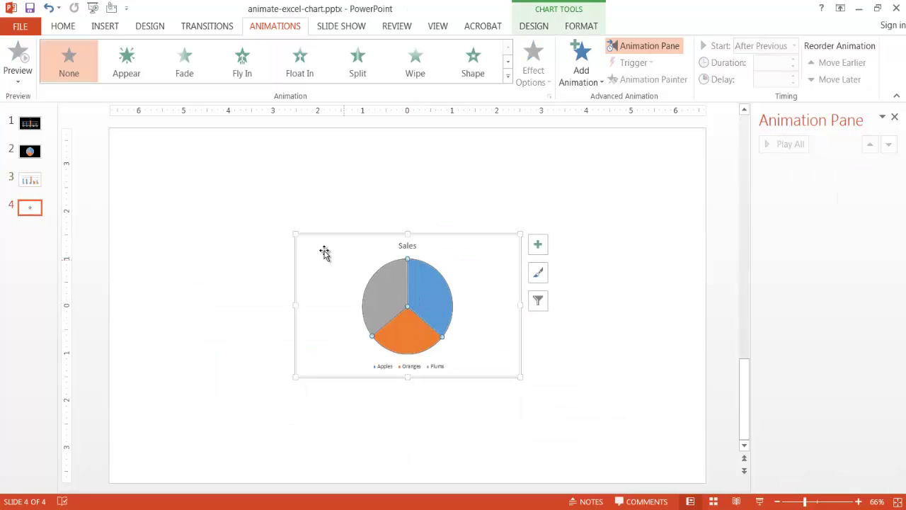
pyautogui.moveTo(295, 235); pyautogui.dragTo(158, 167)
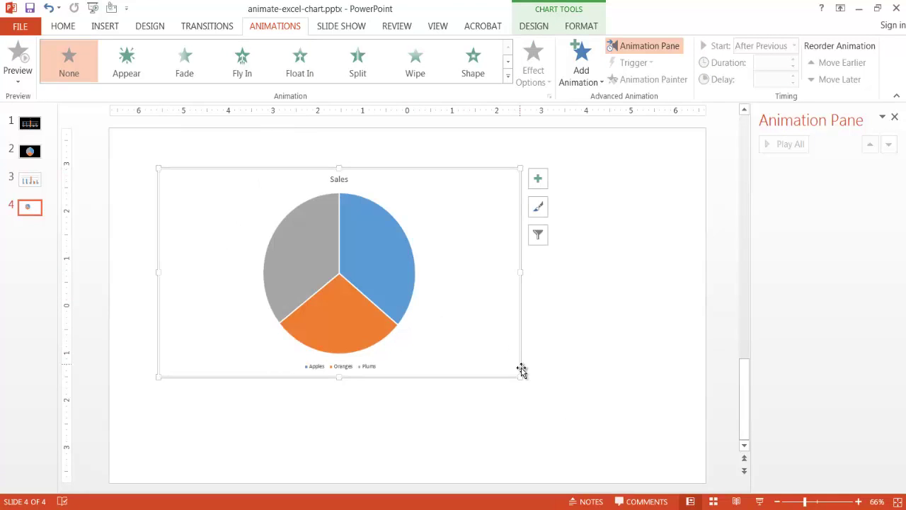
pyautogui.moveTo(520, 377); pyautogui.dragTo(679, 467)
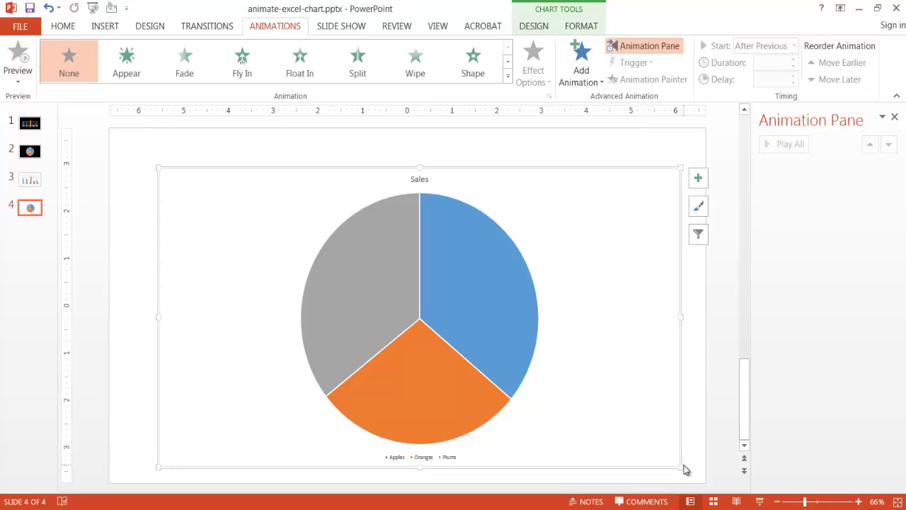
# Step: Add a Lines motion path to the pie chart, ending inside the blue Apples slice
pyautogui.click(507, 78)
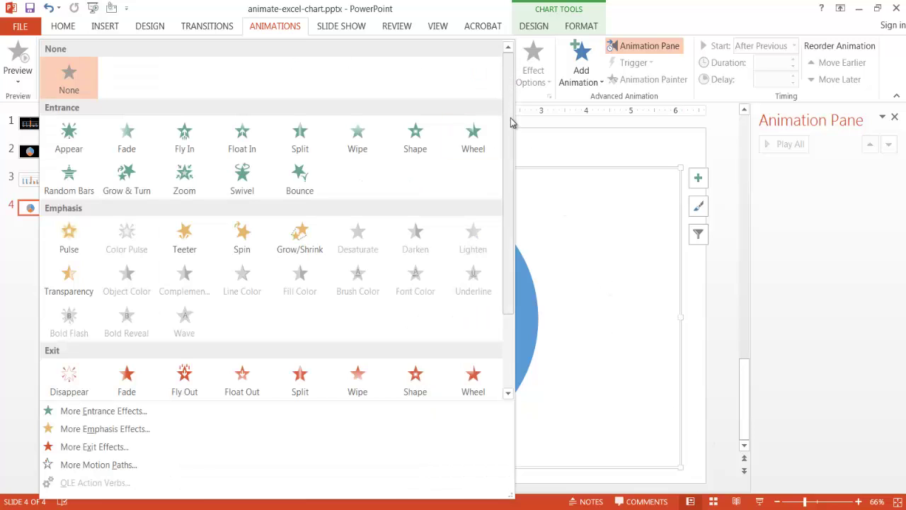
pyautogui.moveTo(509, 121); pyautogui.dragTo(496, 201)
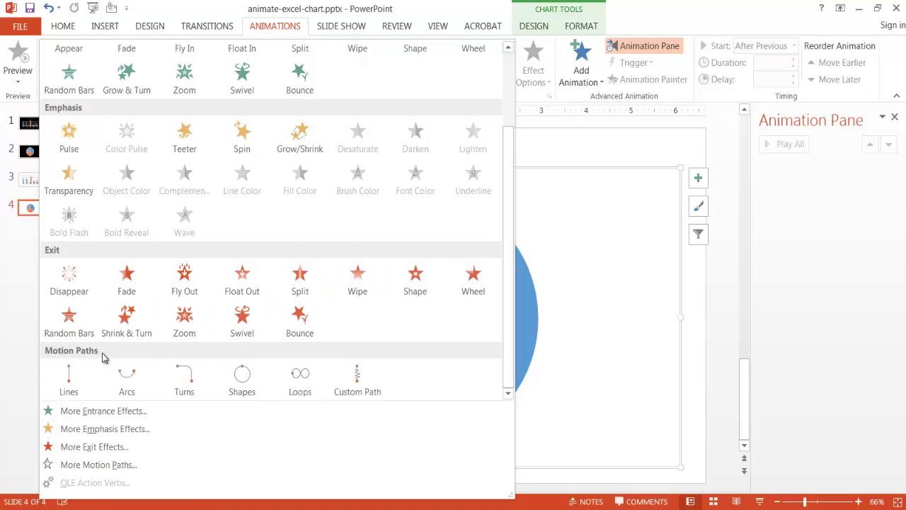
pyautogui.click(71, 387)
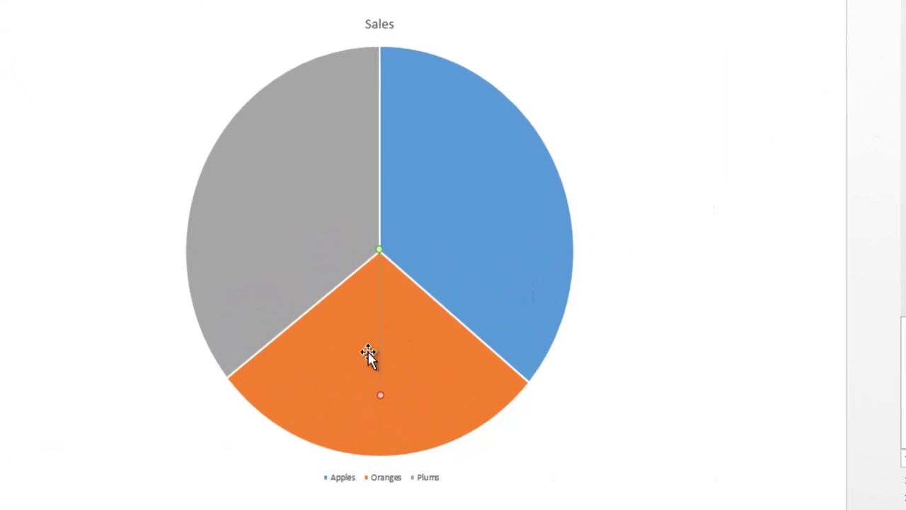
pyautogui.moveTo(380, 395); pyautogui.dragTo(441, 199)
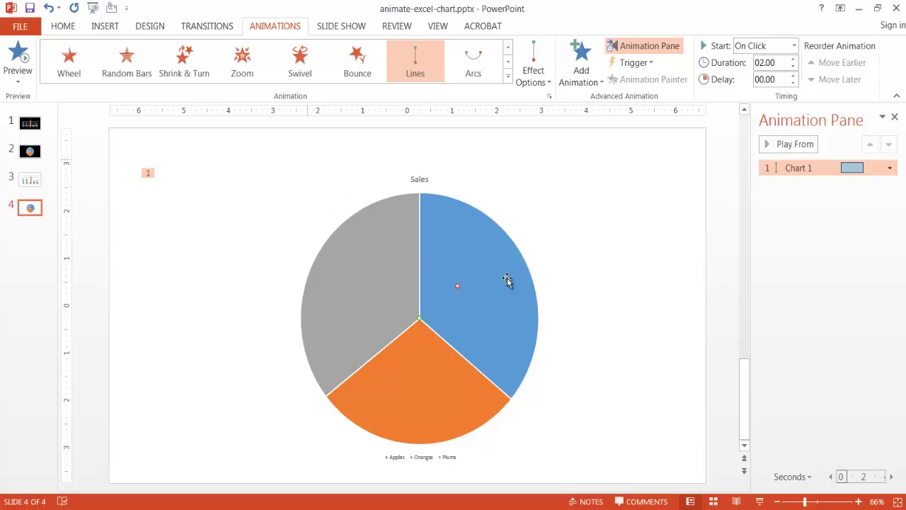
# Step: Group the pie chart's Lines animation By Category and remove the chart background step
pyautogui.click(18, 55)
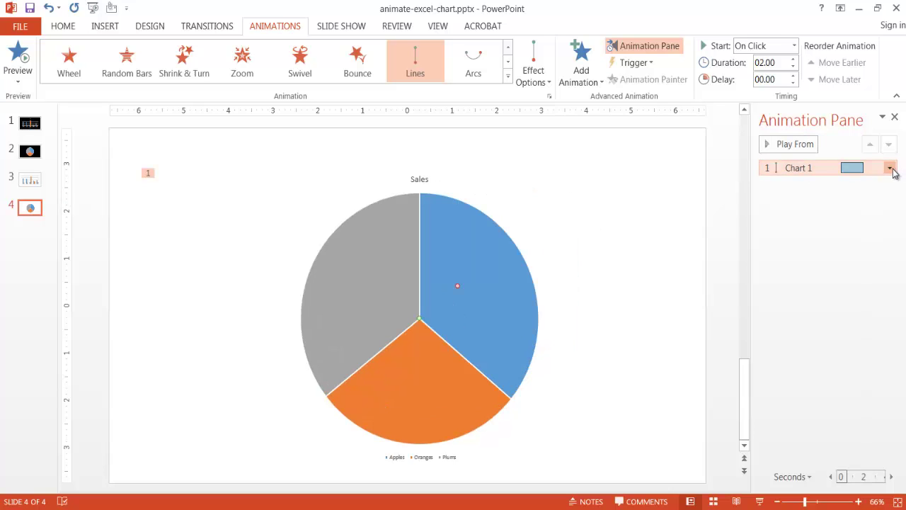
pyautogui.click(890, 169)
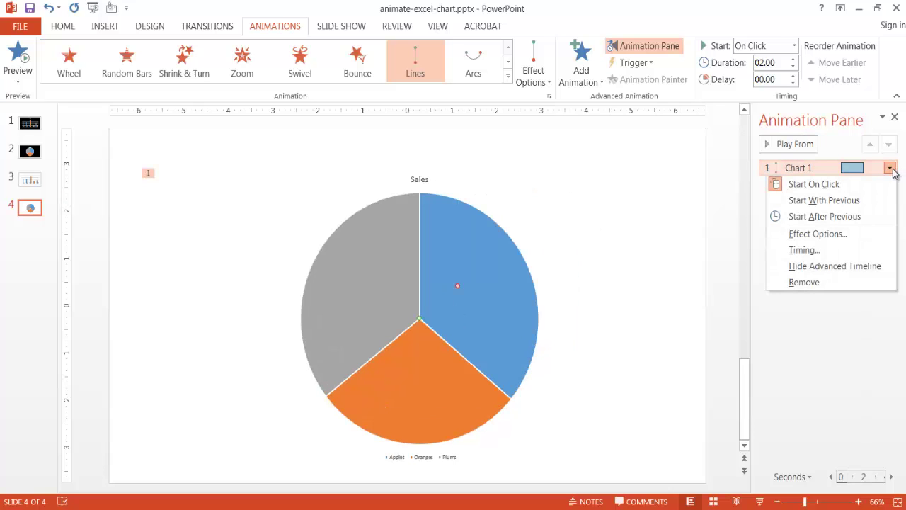
pyautogui.click(835, 234)
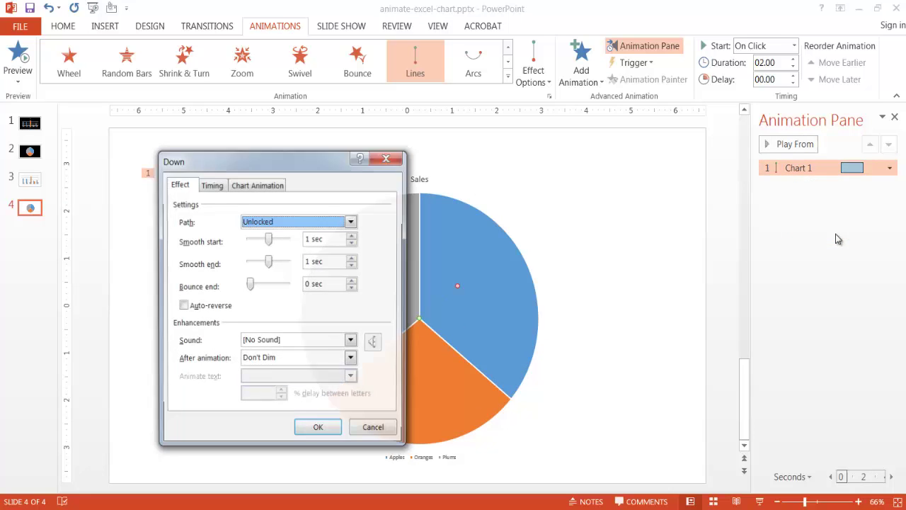
pyautogui.click(249, 184)
pyautogui.click(322, 208)
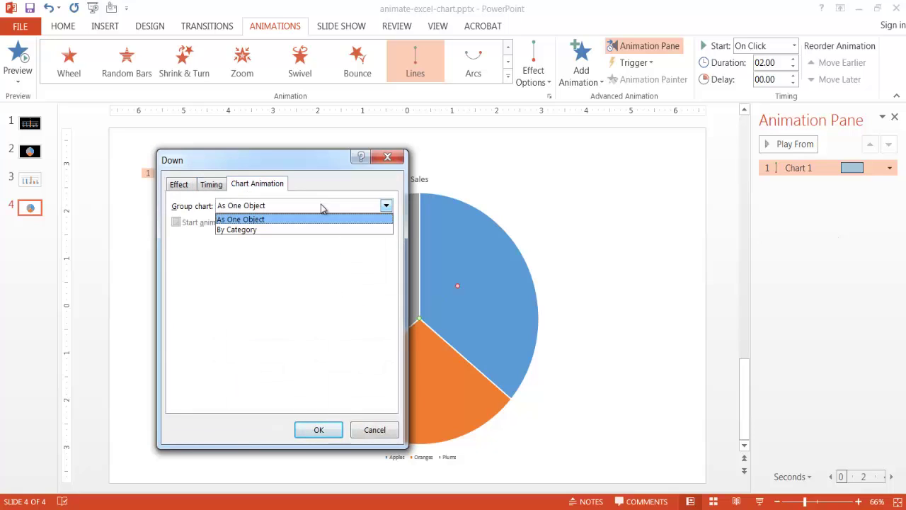
pyautogui.click(286, 230)
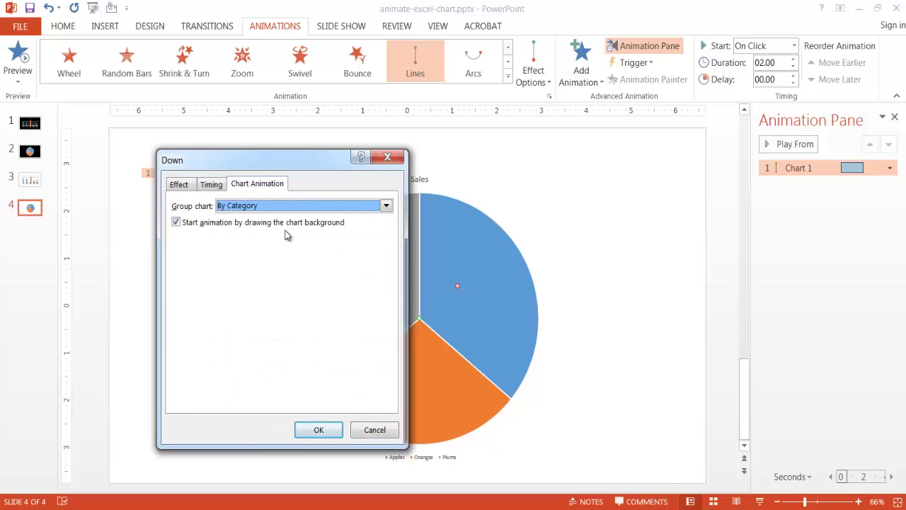
pyautogui.click(176, 223)
pyautogui.click(176, 223)
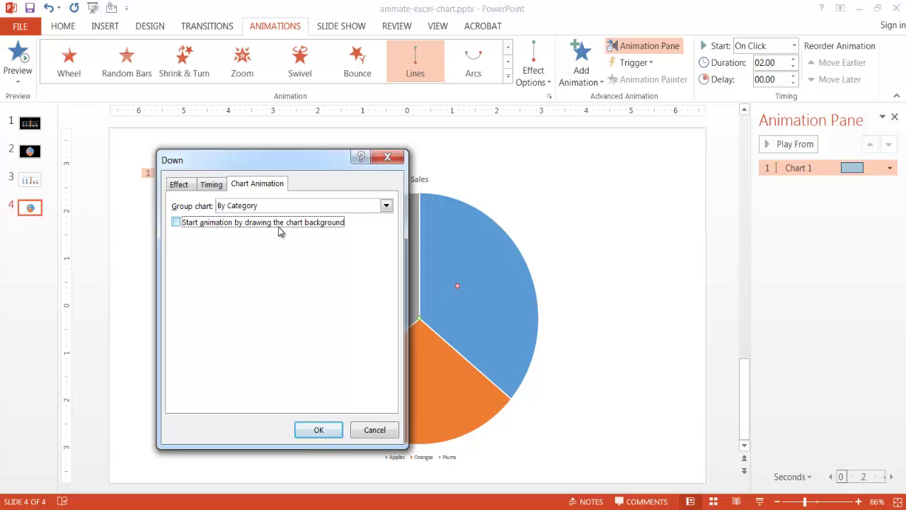
pyautogui.click(318, 430)
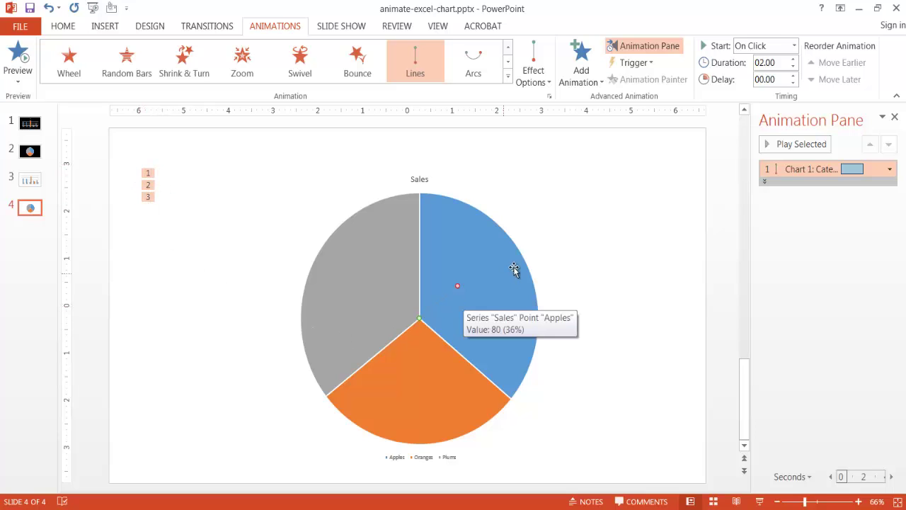
# Step: Preview the pie chart animation and expand it into its three category animations
pyautogui.click(795, 146)
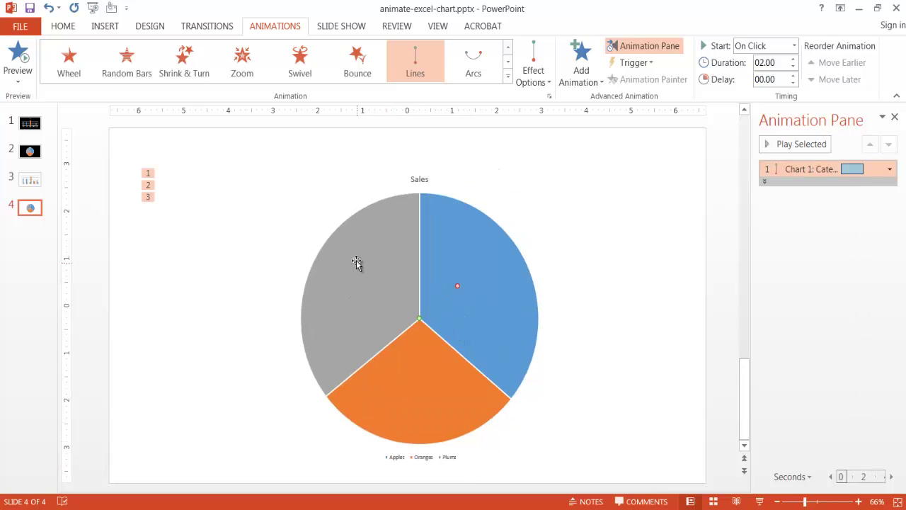
pyautogui.click(764, 181)
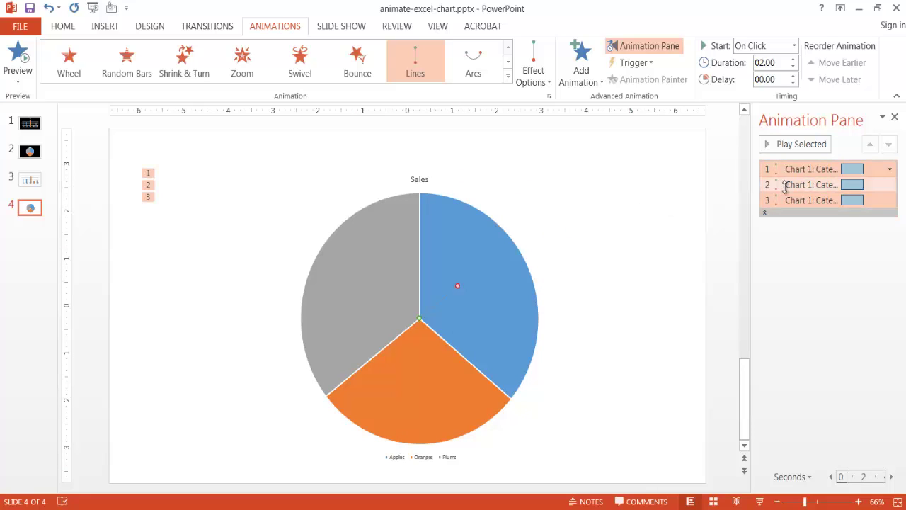
pyautogui.click(775, 146)
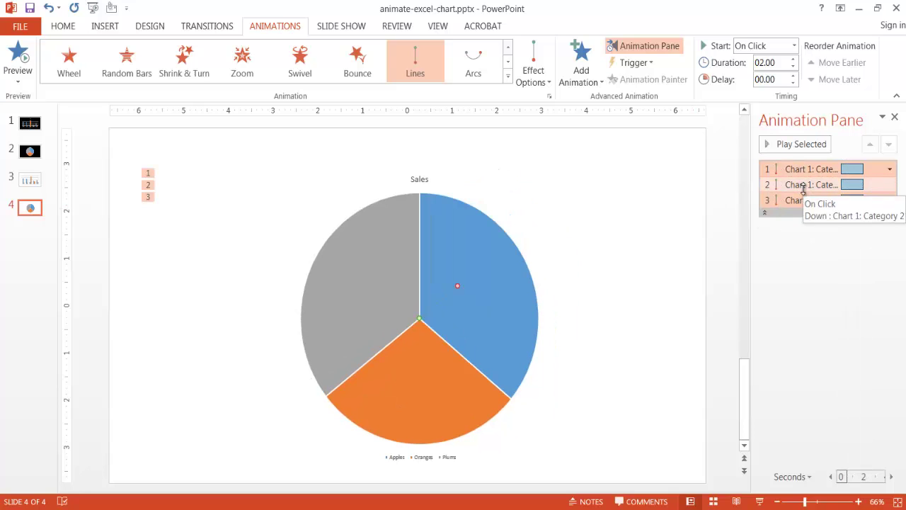
# Step: Remove the second and third category animations, leaving only the Apples slice, then preview
pyautogui.click(889, 185)
pyautogui.click(890, 185)
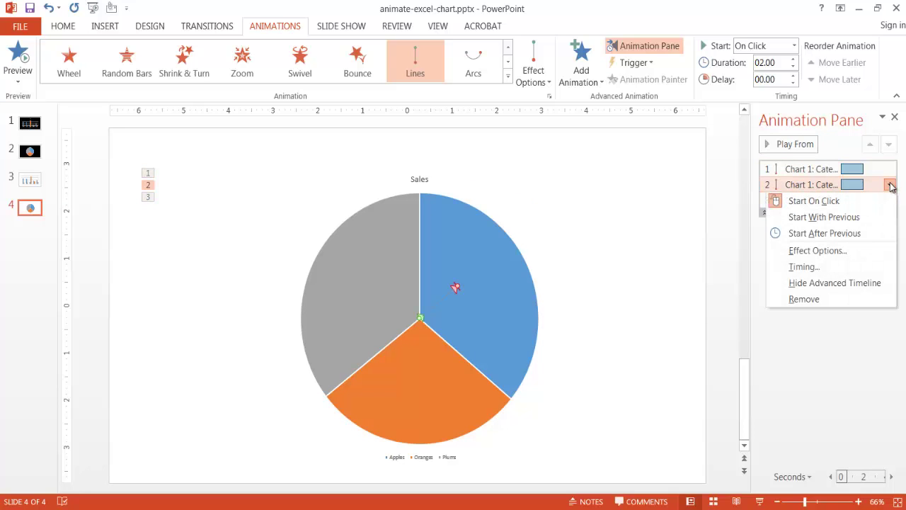
pyautogui.click(842, 297)
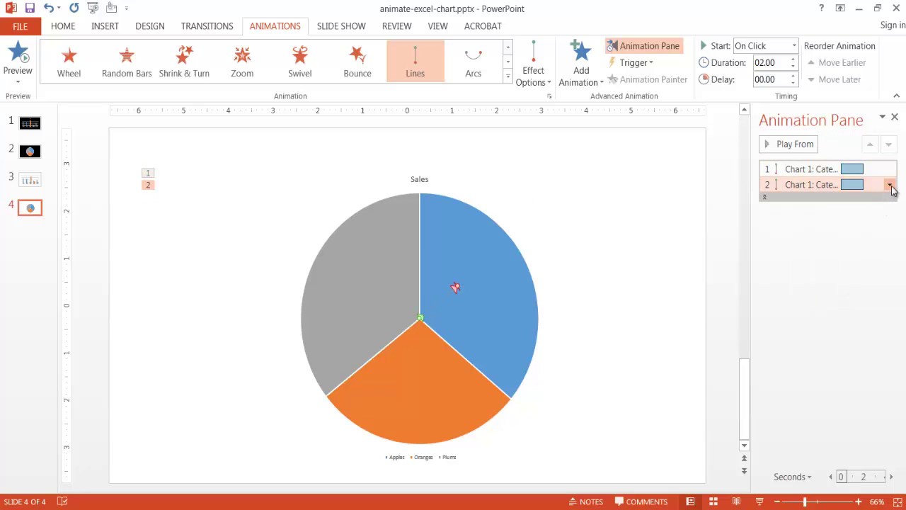
pyautogui.click(890, 185)
pyautogui.click(855, 297)
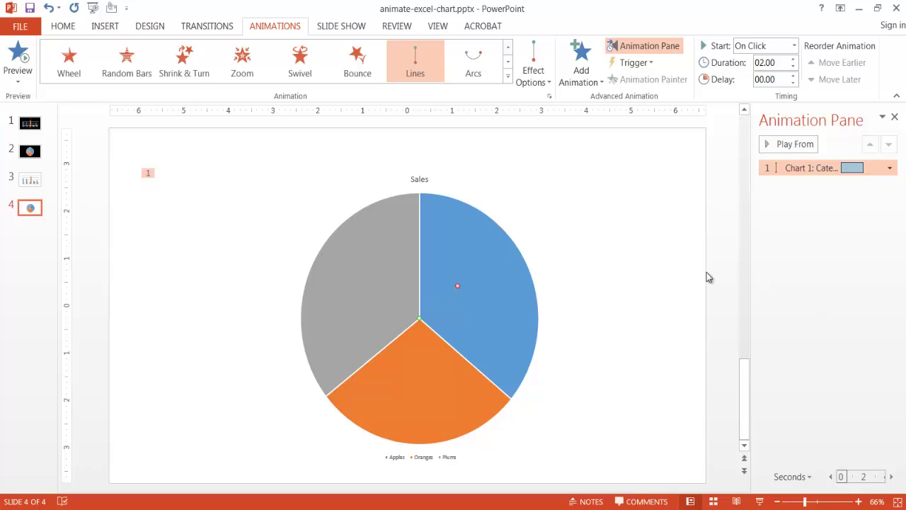
pyautogui.click(780, 146)
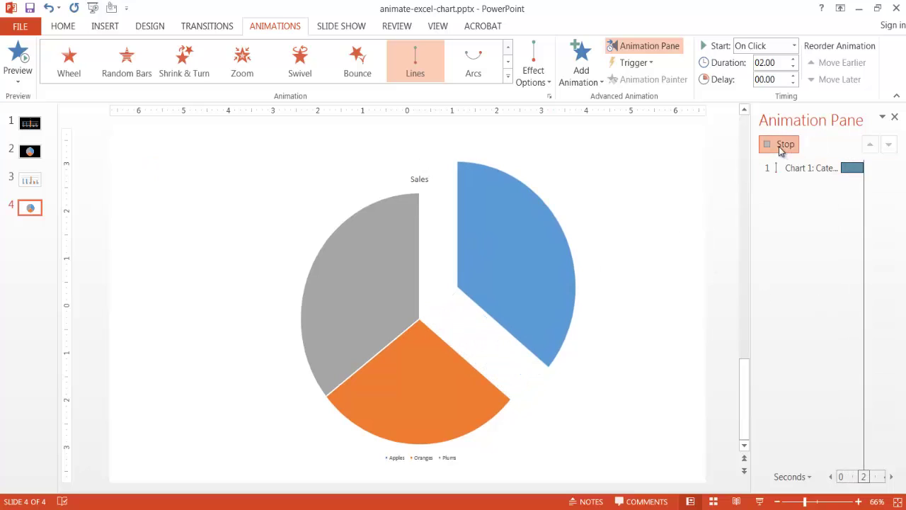
pyautogui.click(760, 501)
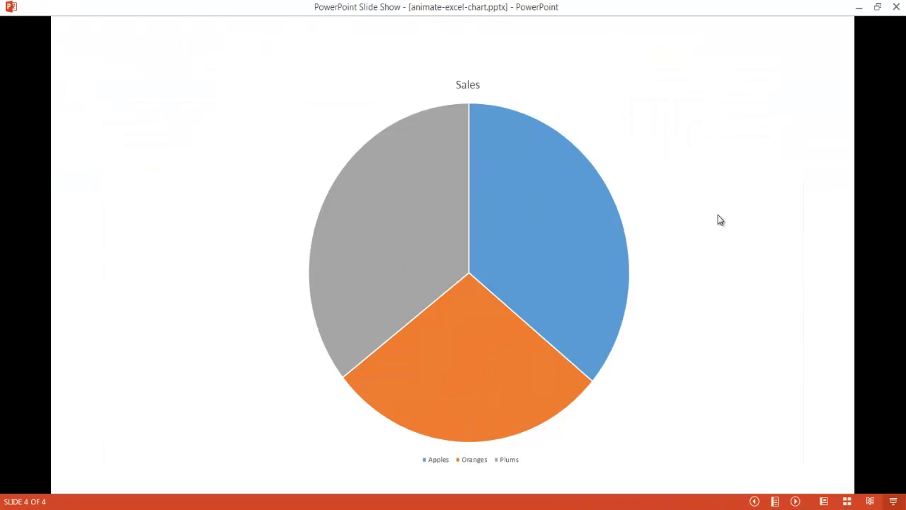
pyautogui.click(718, 215)
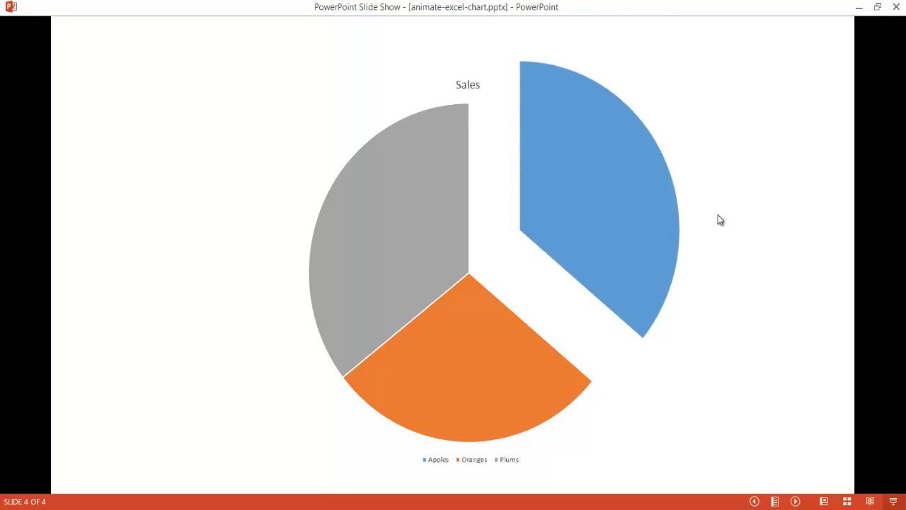
pyautogui.press('Escape')
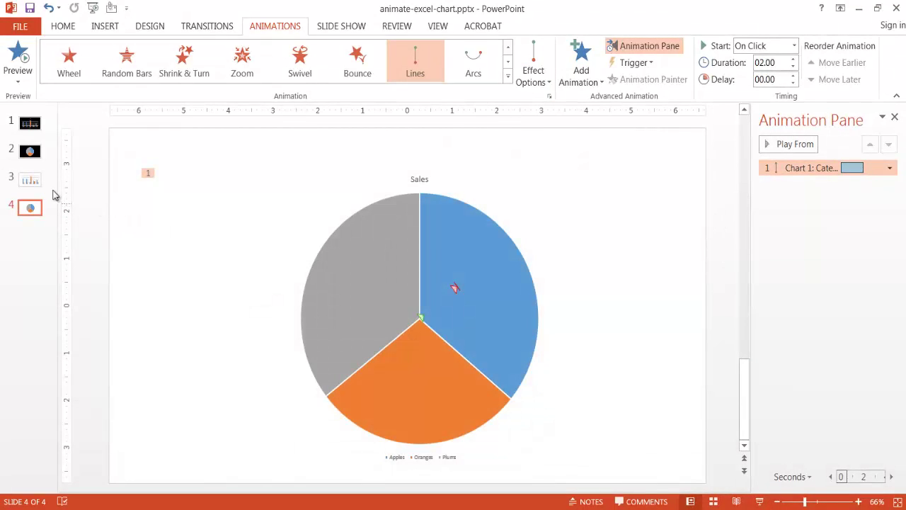
# Step: On slide 3, change the bar chart's first (May) series animation to Swivel
pyautogui.click(30, 180)
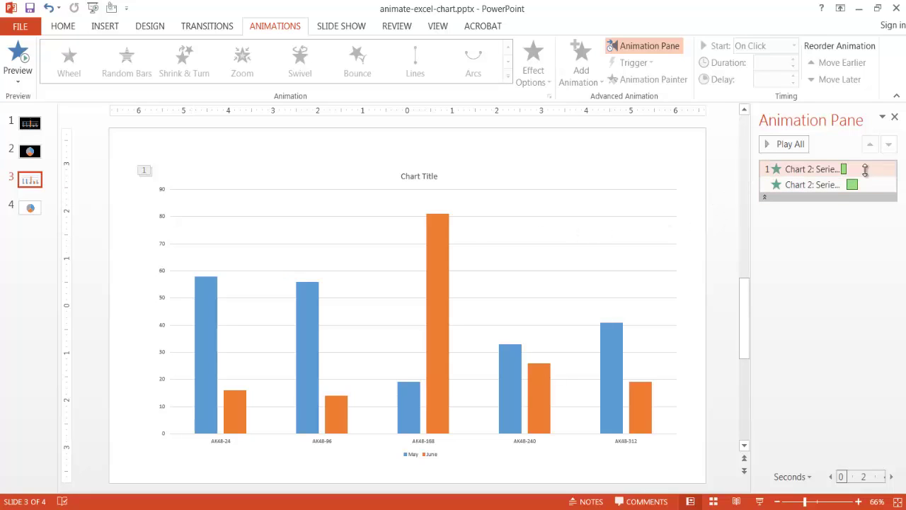
pyautogui.click(825, 170)
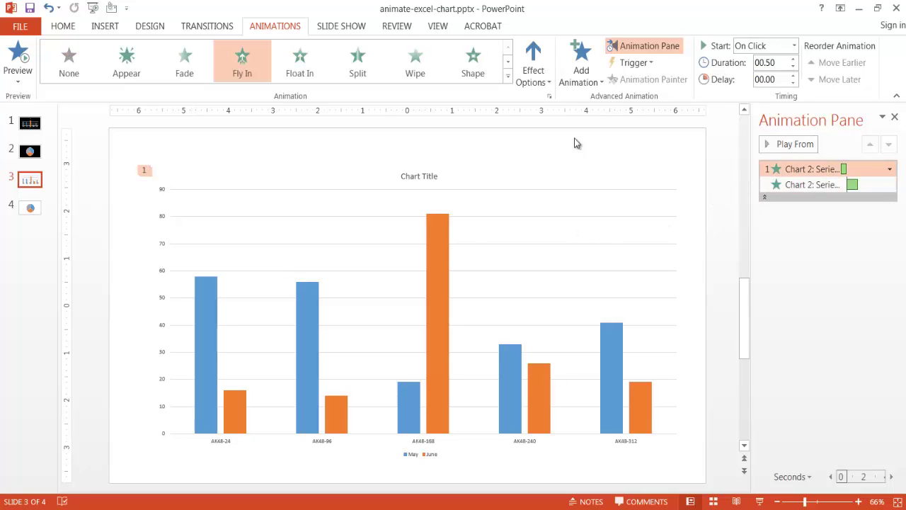
pyautogui.click(506, 78)
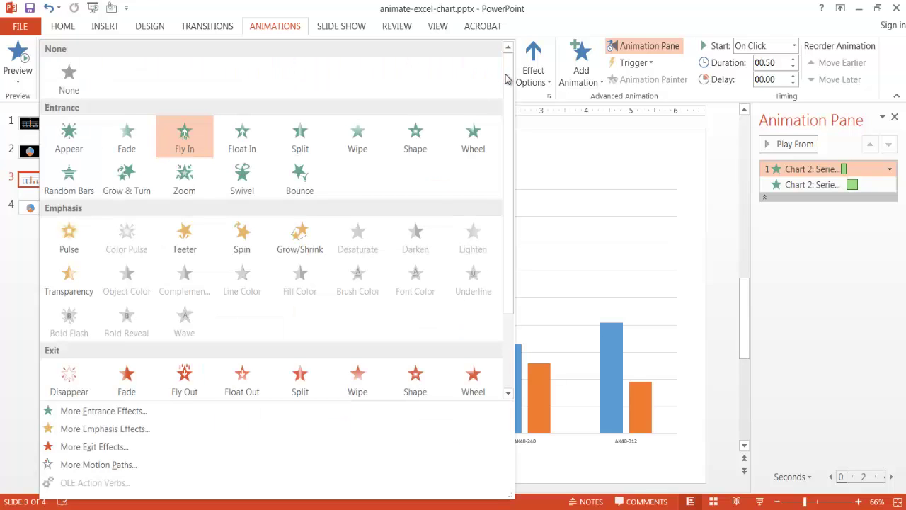
pyautogui.click(242, 177)
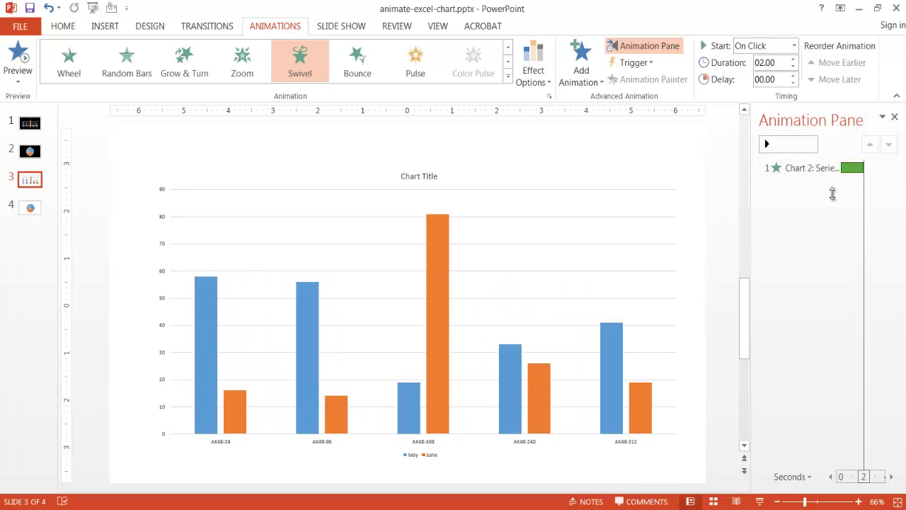
# Step: Change the second (June) series animation to Swivel as well
pyautogui.click(764, 181)
pyautogui.click(849, 185)
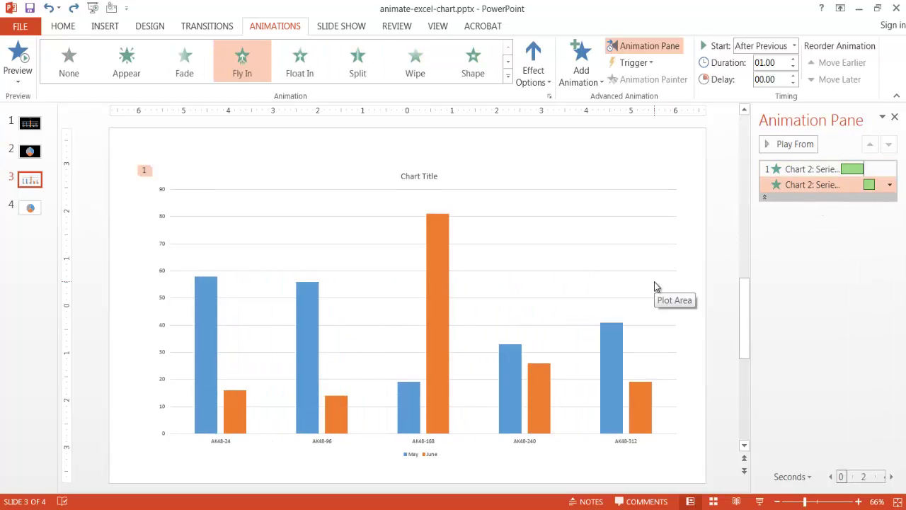
pyautogui.click(509, 77)
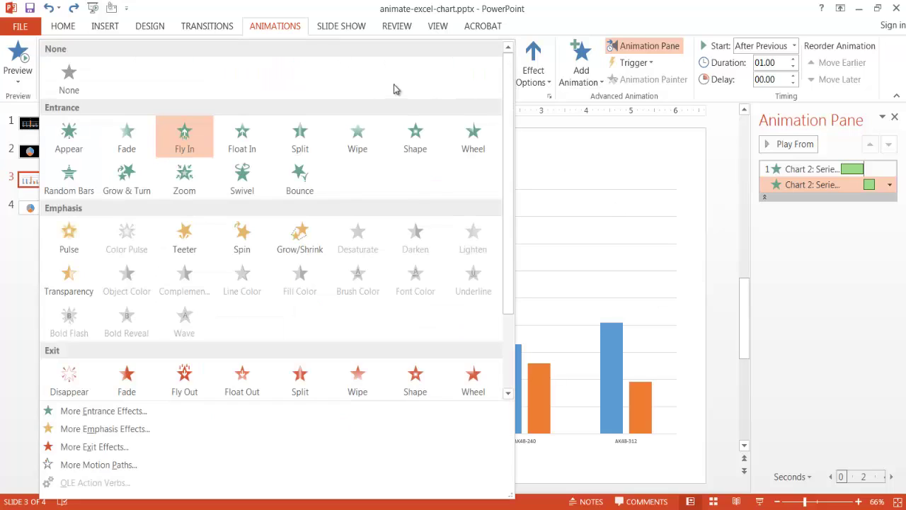
pyautogui.click(237, 170)
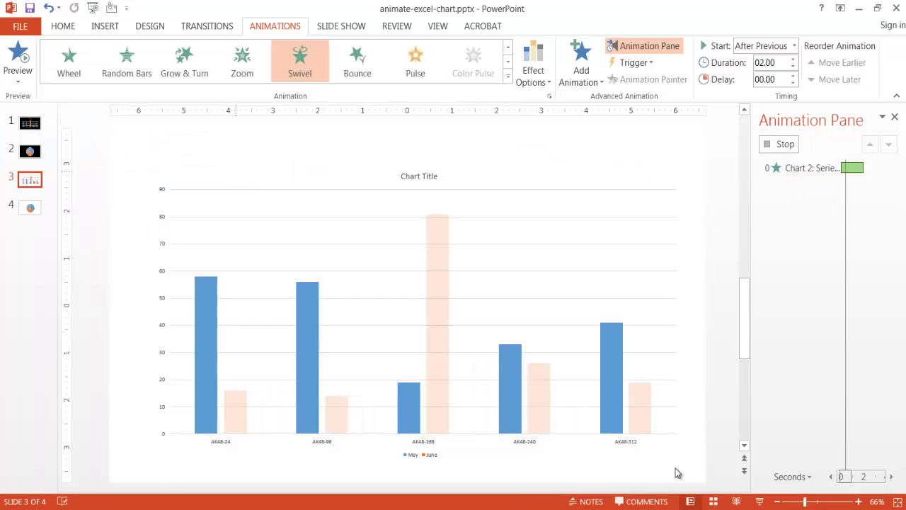
pyautogui.click(759, 502)
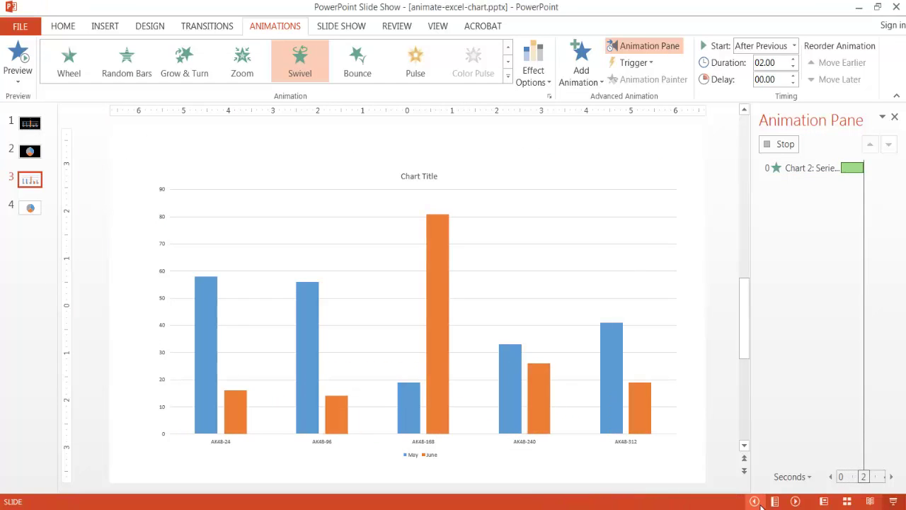
pyautogui.click(671, 385)
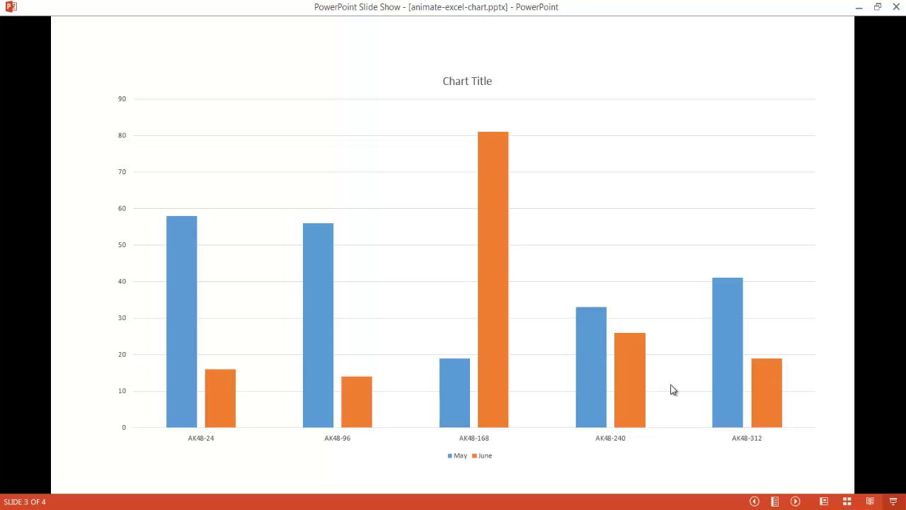
pyautogui.press('Escape')
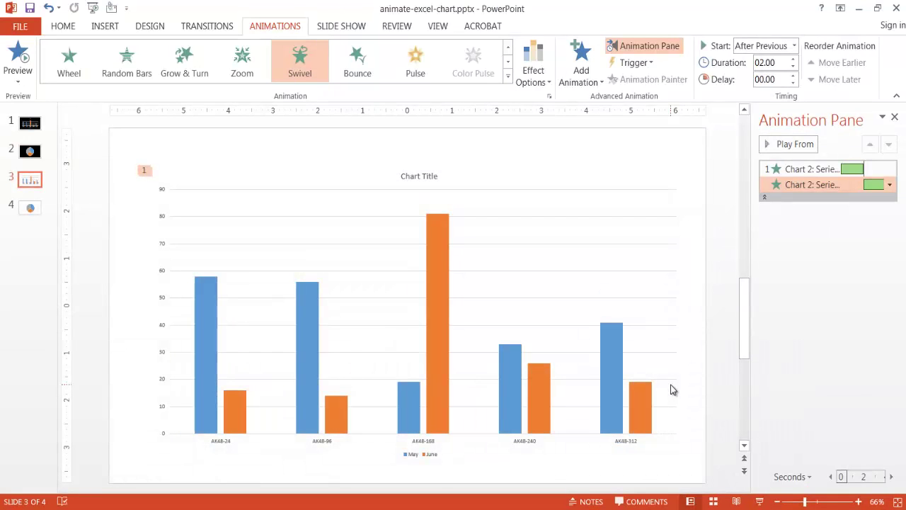